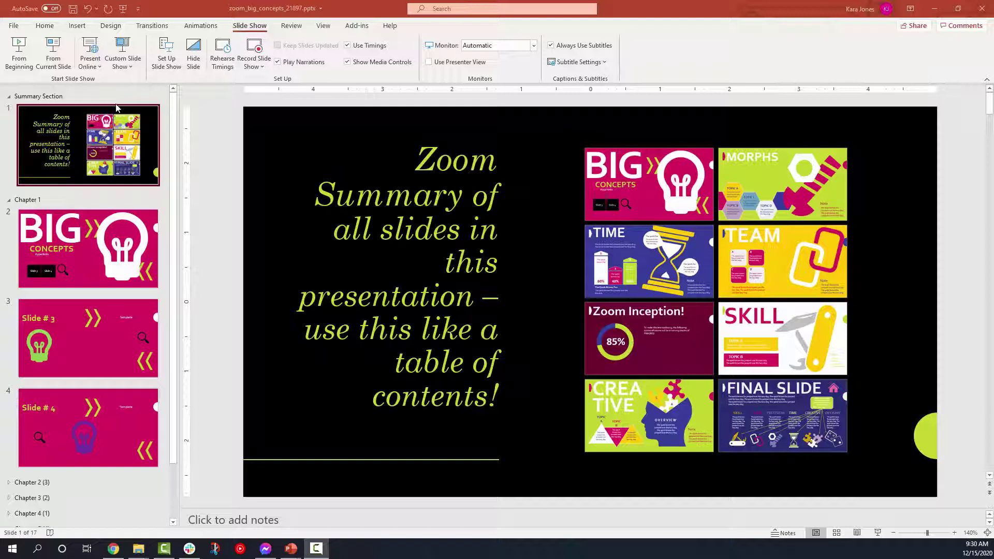
Move to slide 2, the BIG CONCEPTS slide with the Slide 3 and Slide 4 link boxes.
left_click(47, 29)
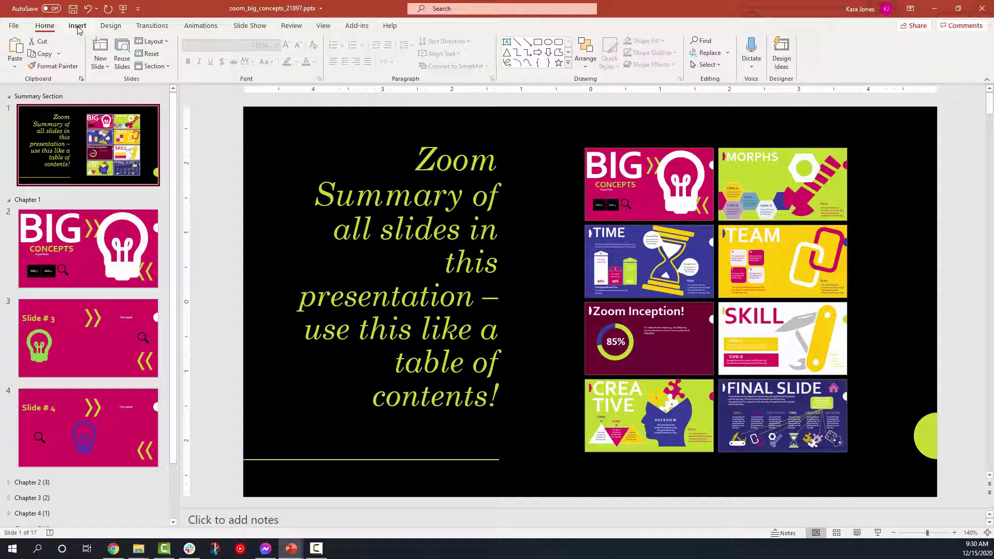
key("Down")
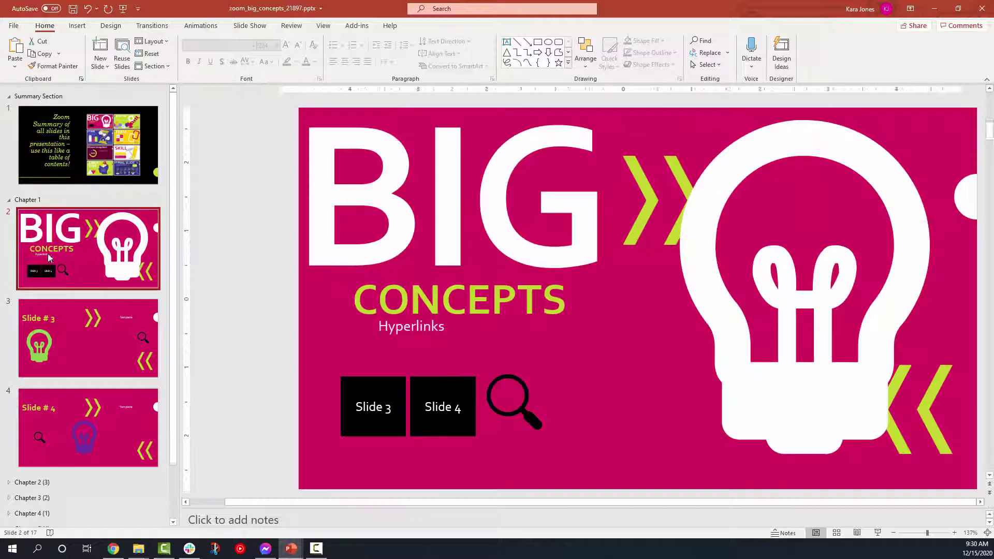
Look over the Insert > Zoom types list and dismiss it without choosing.
left_click(77, 26)
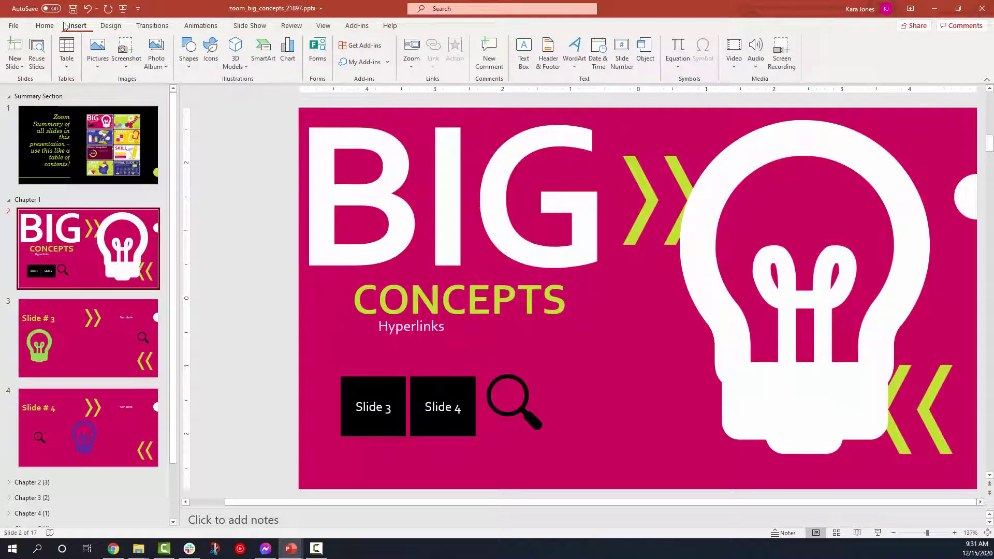
left_click(407, 68)
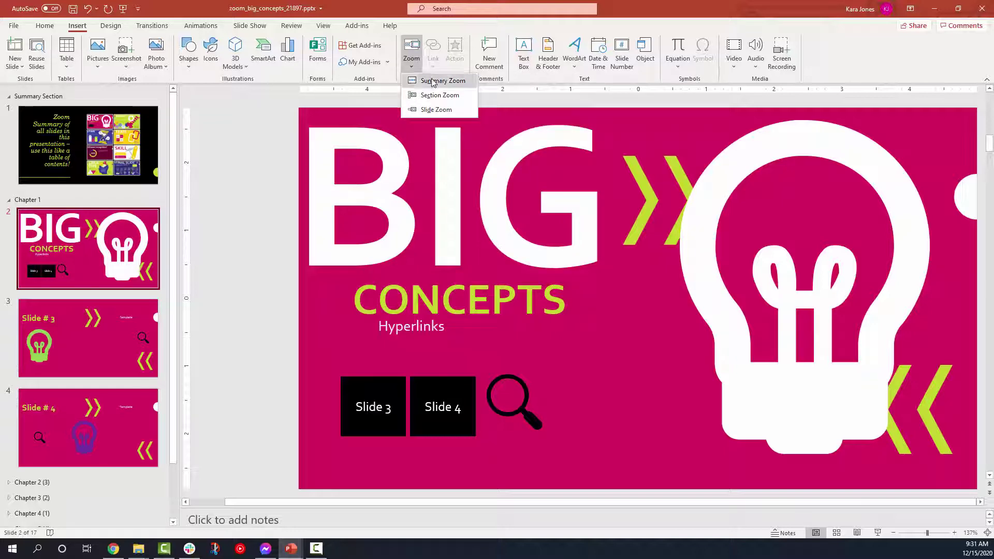
key("Escape")
Select summary slide 1, collapse the chapter sections, and recheck the Zoom list.
left_click(106, 137)
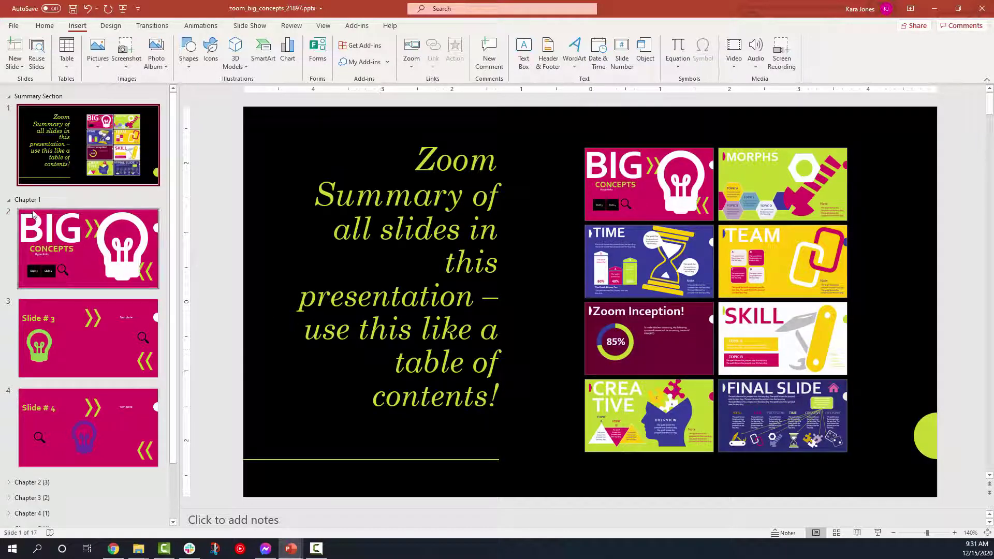
left_click(9, 200)
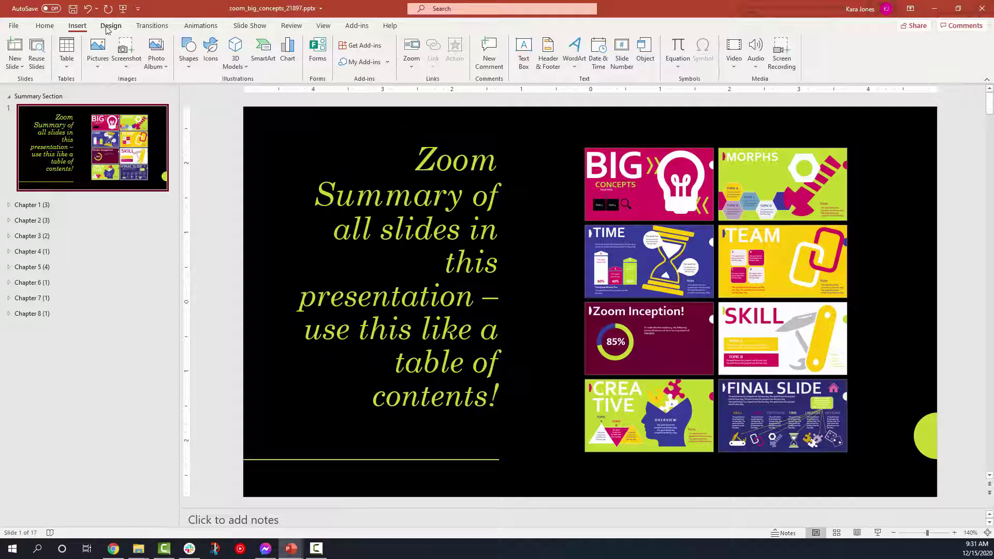
left_click(405, 67)
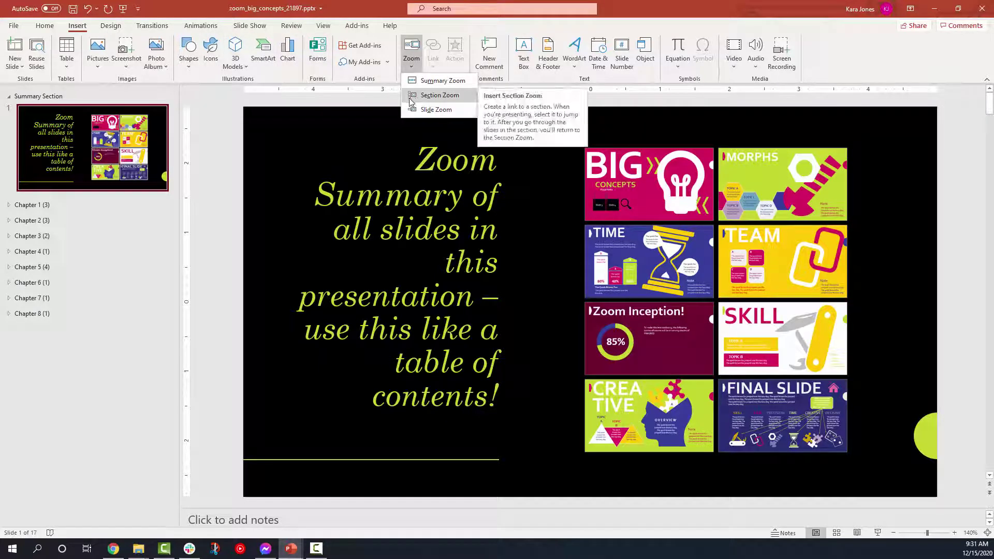
left_click(321, 136)
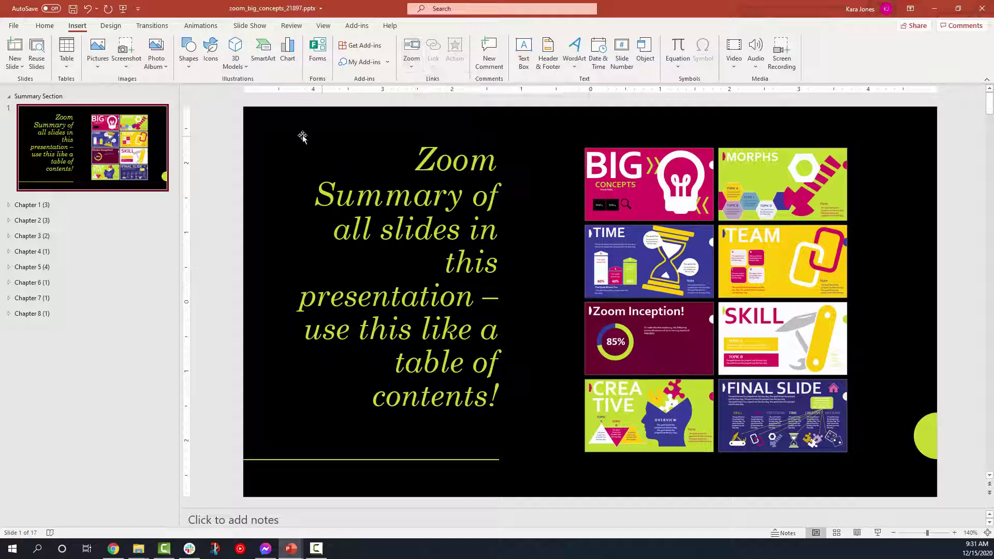
left_click(45, 25)
Create a scratch blank presentation and add four more slides to it.
left_click(16, 26)
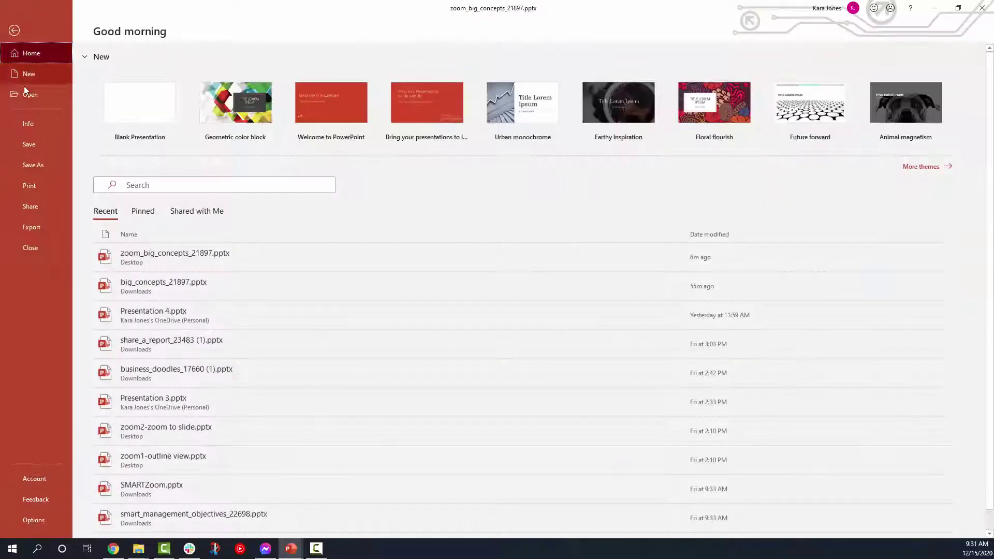
left_click(146, 103)
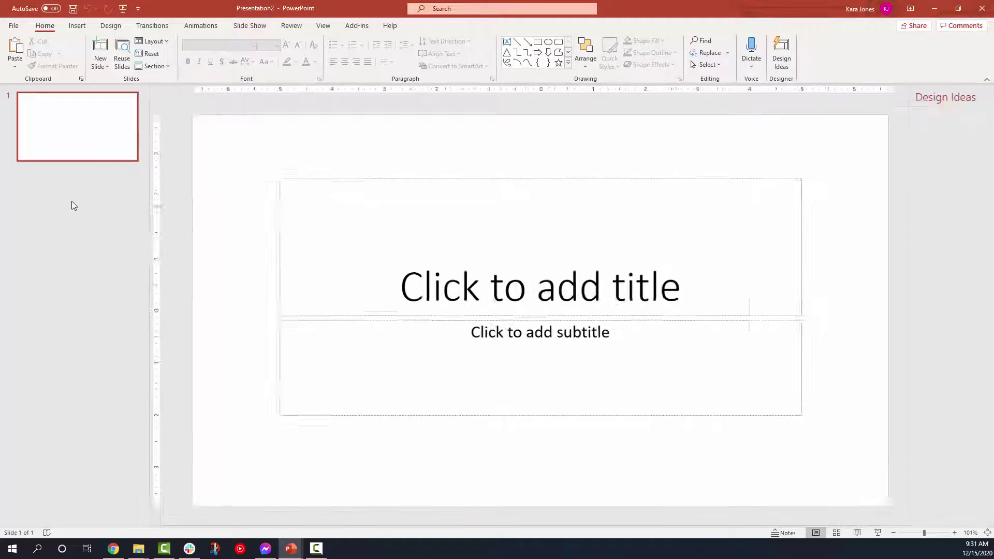
right_click(71, 203)
left_click(107, 250)
right_click(70, 226)
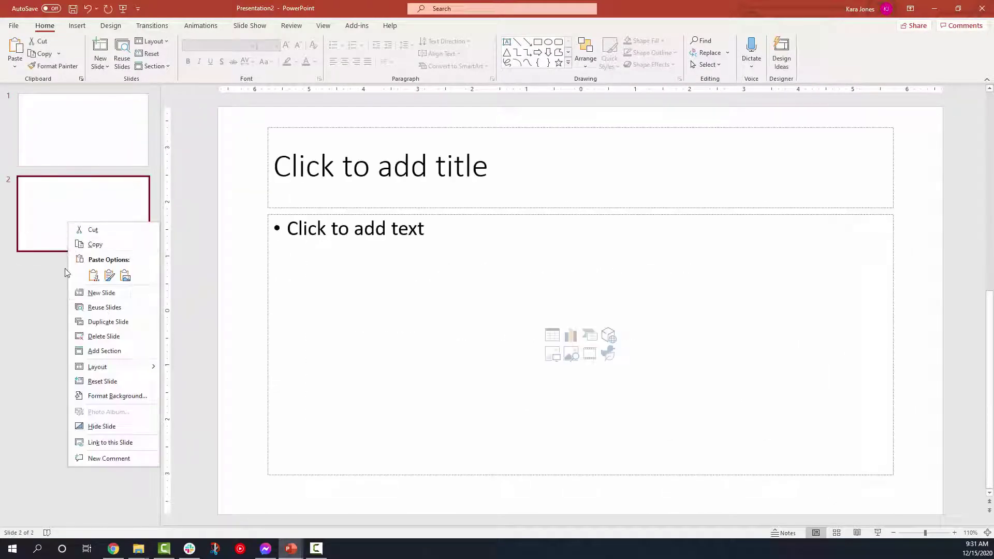
left_click(101, 293)
right_click(64, 285)
left_click(100, 358)
right_click(73, 371)
left_click(106, 198)
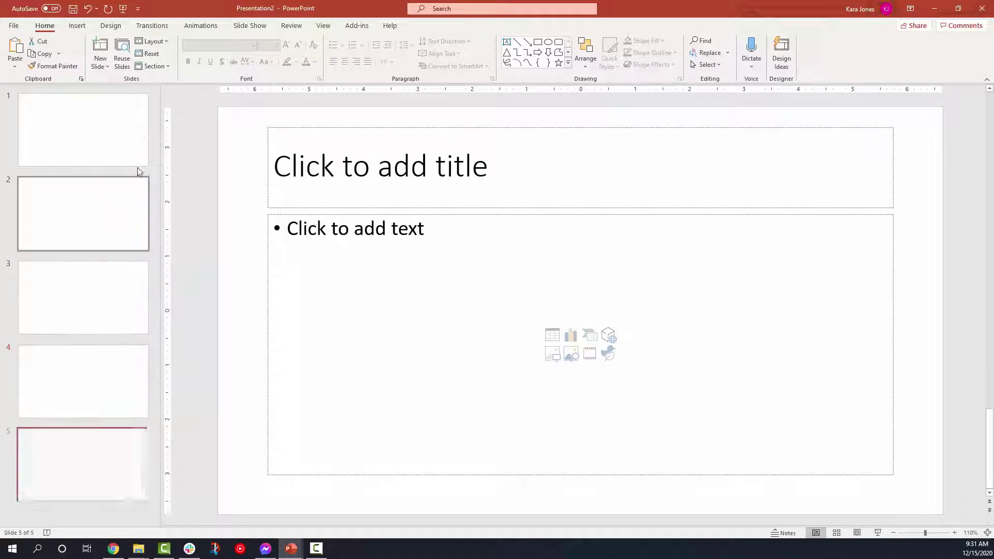
Check the Zoom list from slide 1, then add a default-named section before slide 3.
left_click(123, 138)
left_click(76, 26)
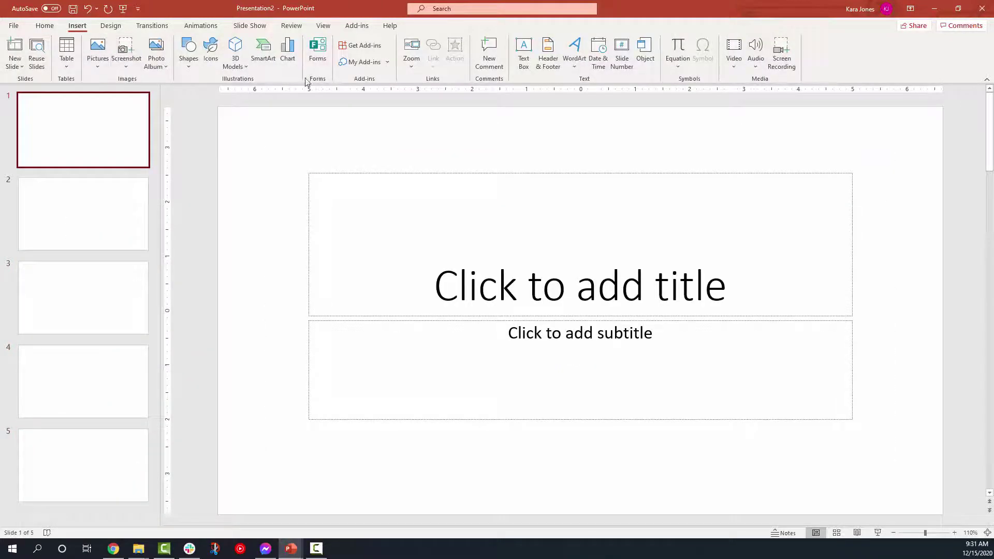
left_click(411, 56)
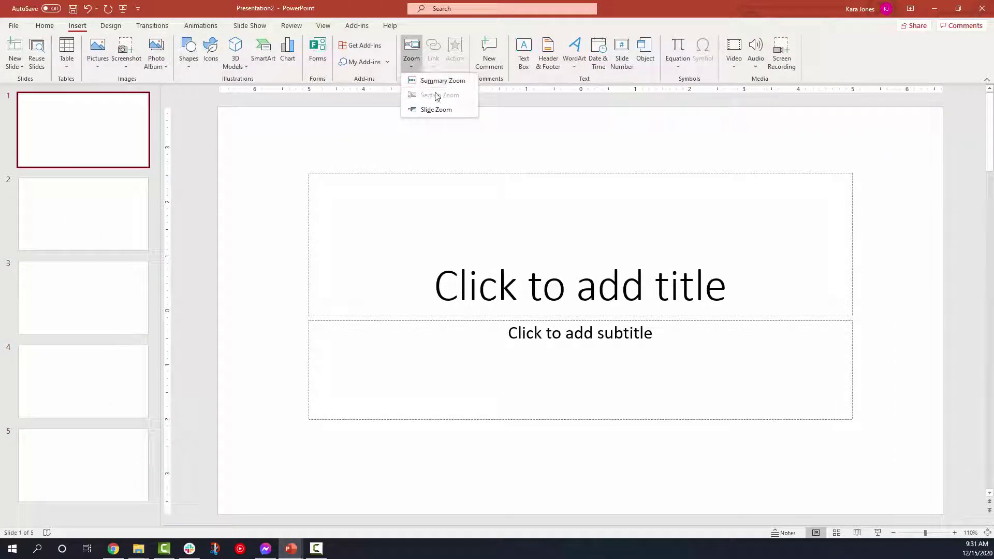
left_click(89, 212)
left_click(84, 235)
right_click(80, 257)
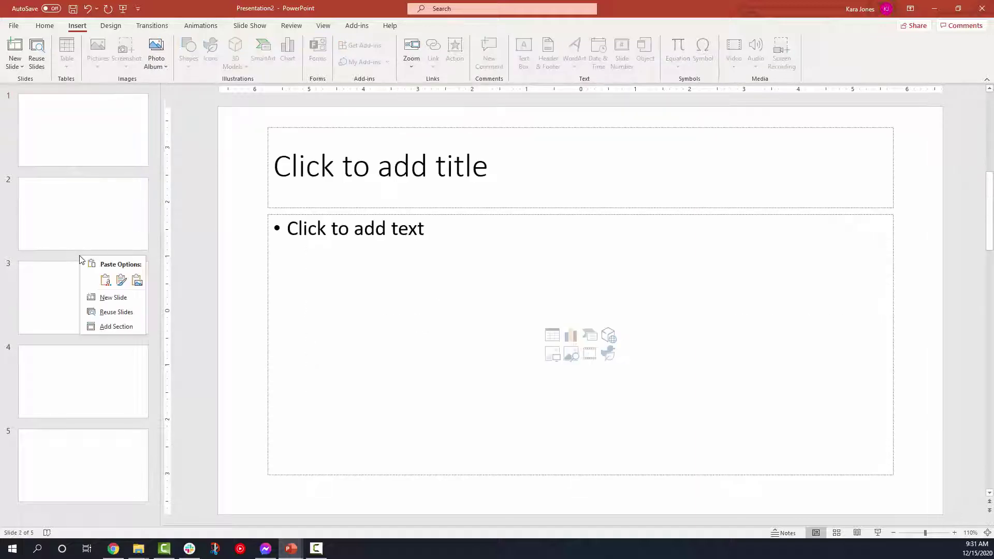
left_click(110, 327)
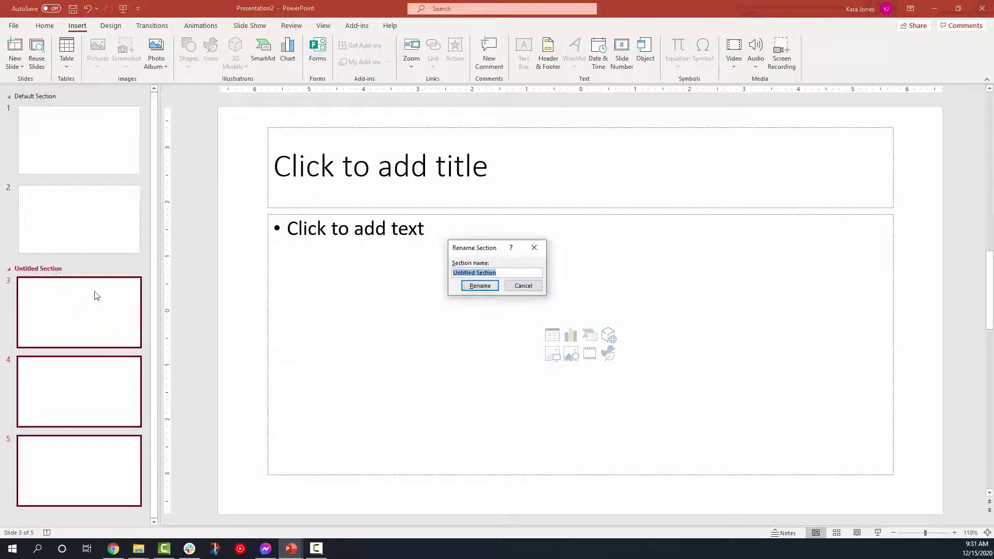
left_click(510, 288)
Try collapsing and selecting the Untitled Section, then close the scratch presentation without saving.
left_click(412, 54)
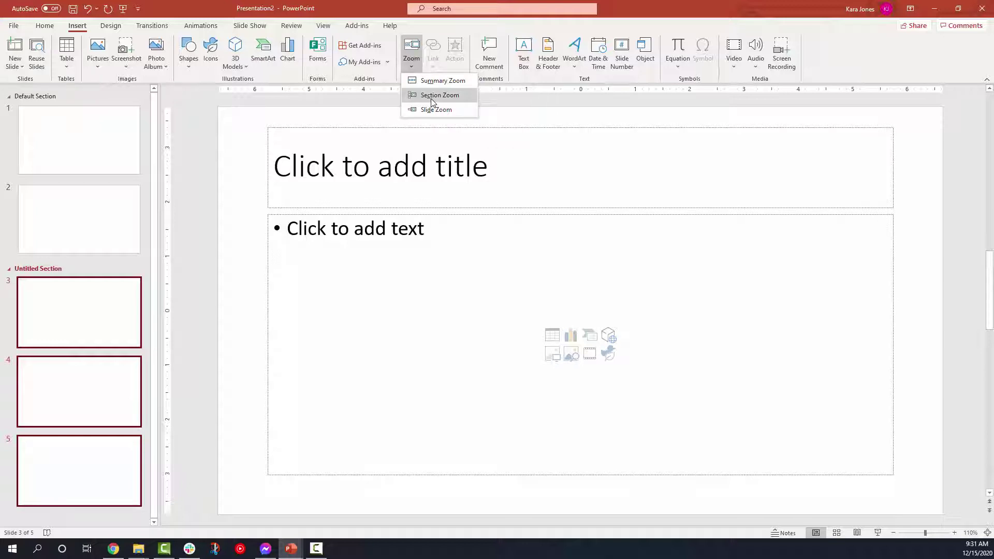
left_click(257, 234)
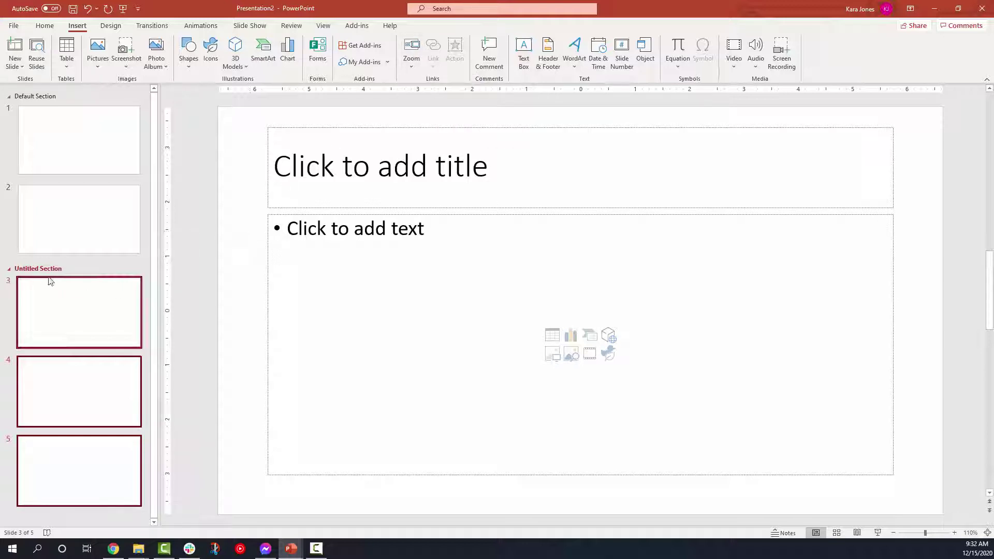
left_click(10, 269)
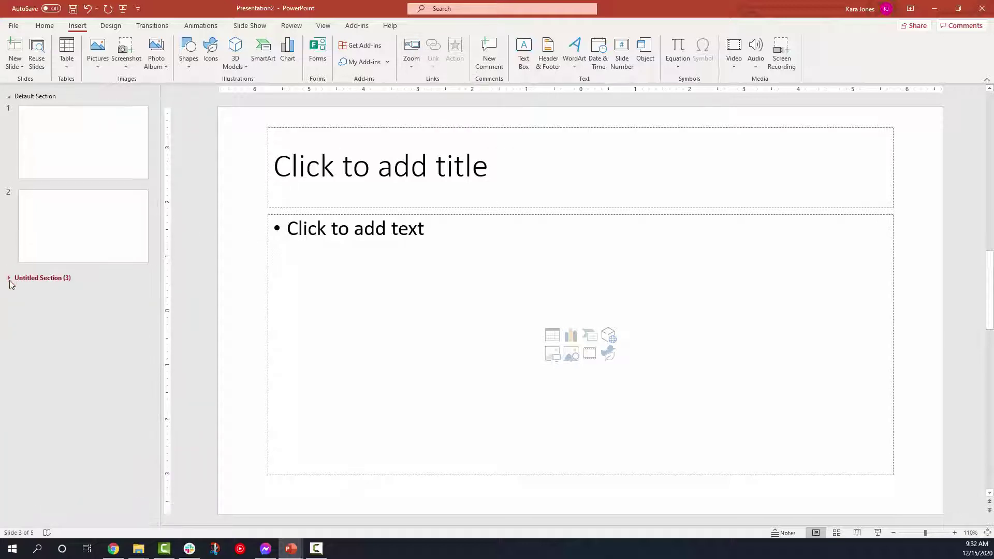
left_click(9, 279)
left_click(73, 122)
left_click(65, 210)
left_click(46, 269)
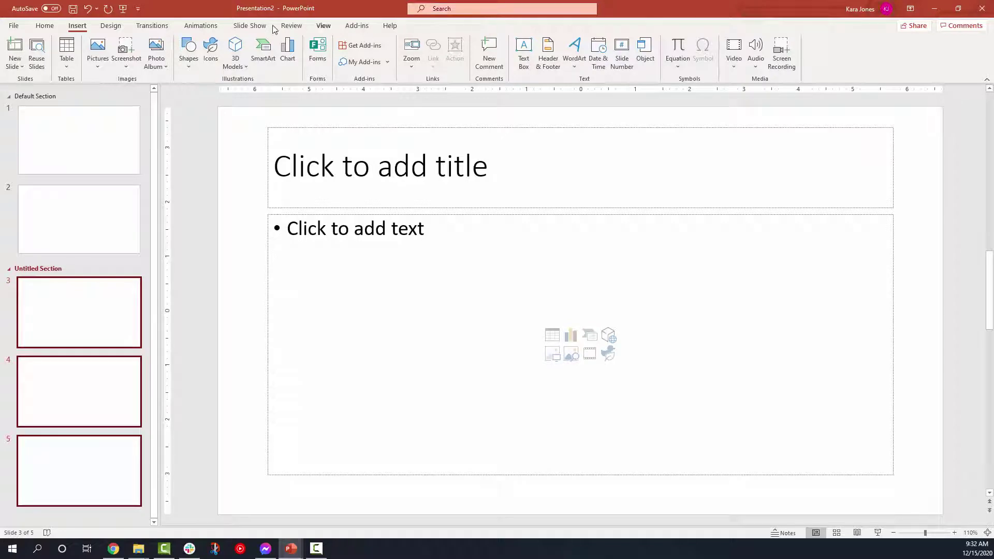
left_click(982, 8)
left_click(539, 331)
Insert a Slide Zoom to slide 17, FINAL SLIDE, and drag it to the summary's lower left.
left_click(77, 26)
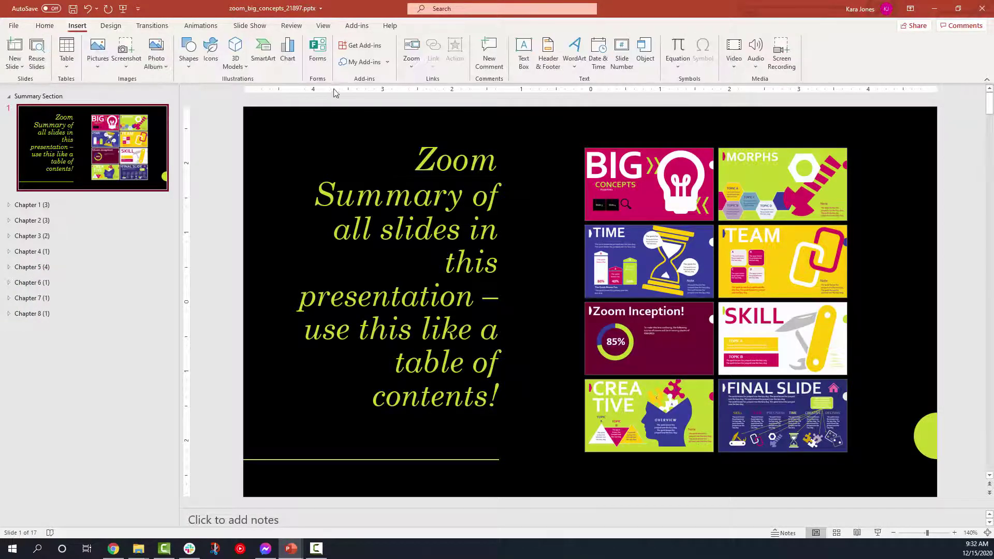
left_click(411, 54)
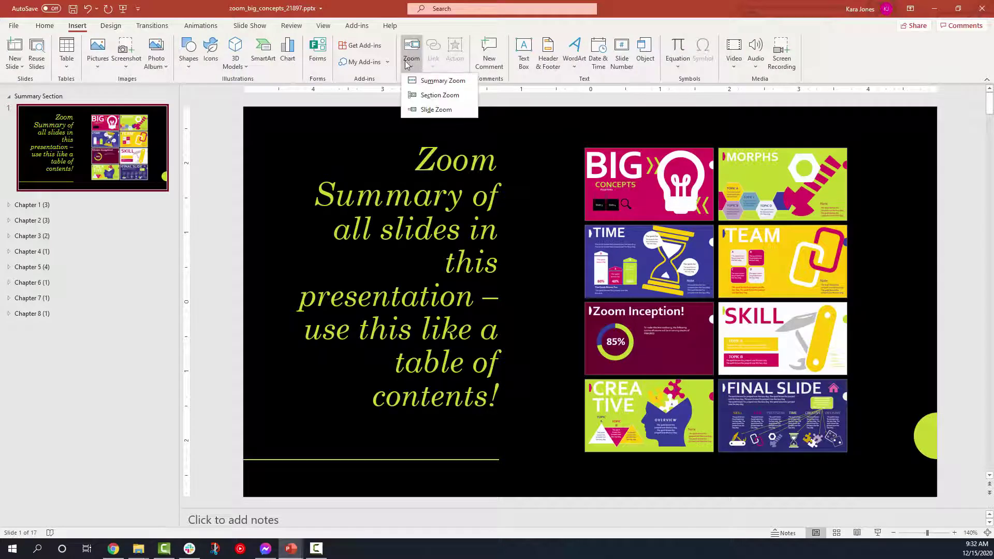
left_click(429, 110)
scroll(430, 264, "down", 3)
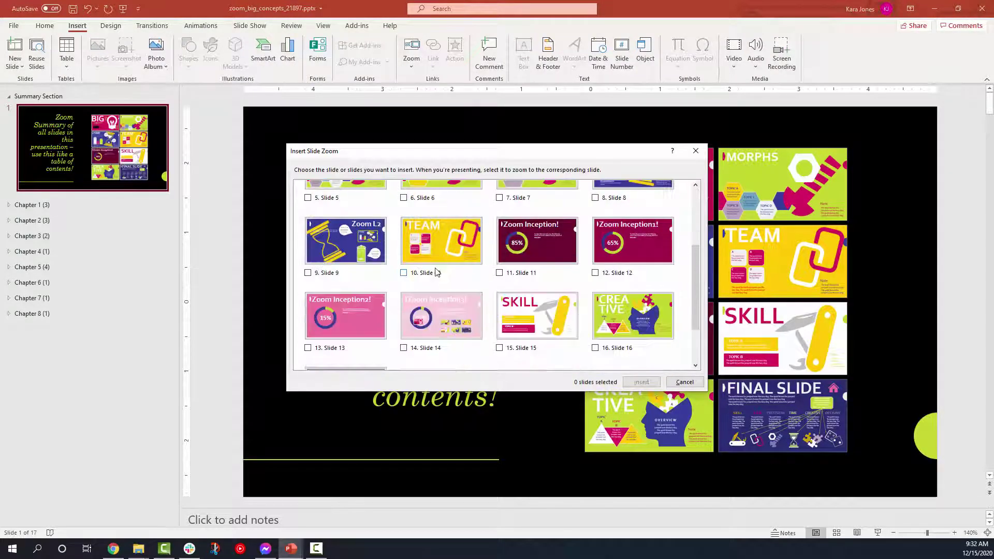
scroll(439, 288, "down", 1)
scroll(439, 289, "down", 1)
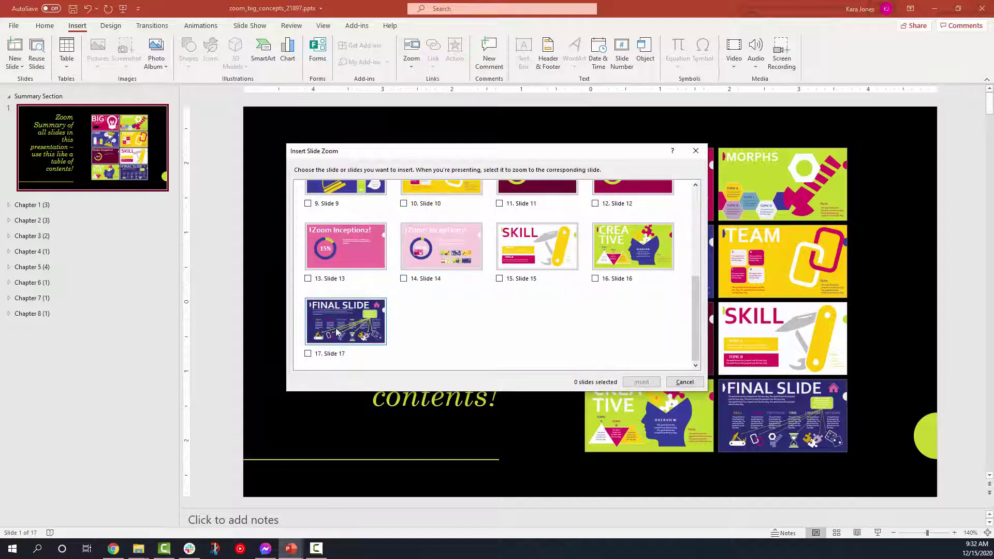
left_click(309, 355)
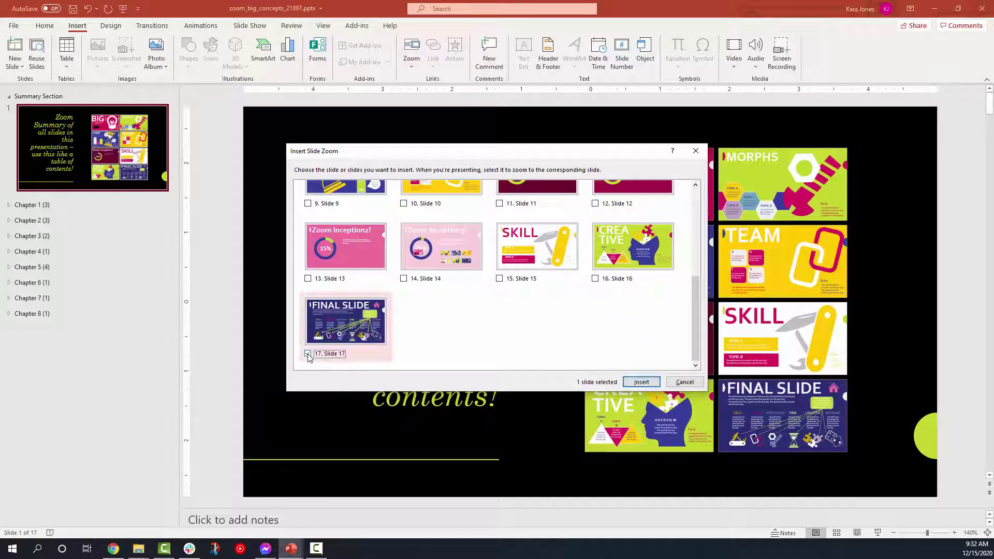
left_click(642, 383)
left_click_drag(592, 288, 333, 397)
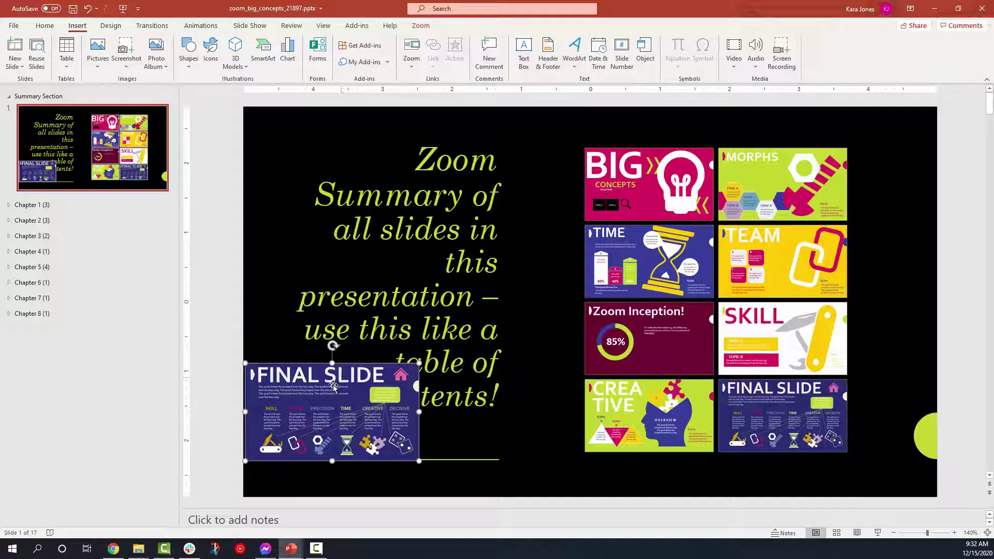
Delete the FINAL SLIDE zoom, then open slide 17 and inspect its pink house icon.
key("Delete")
left_click(8, 314)
left_click(135, 378)
left_click(855, 151)
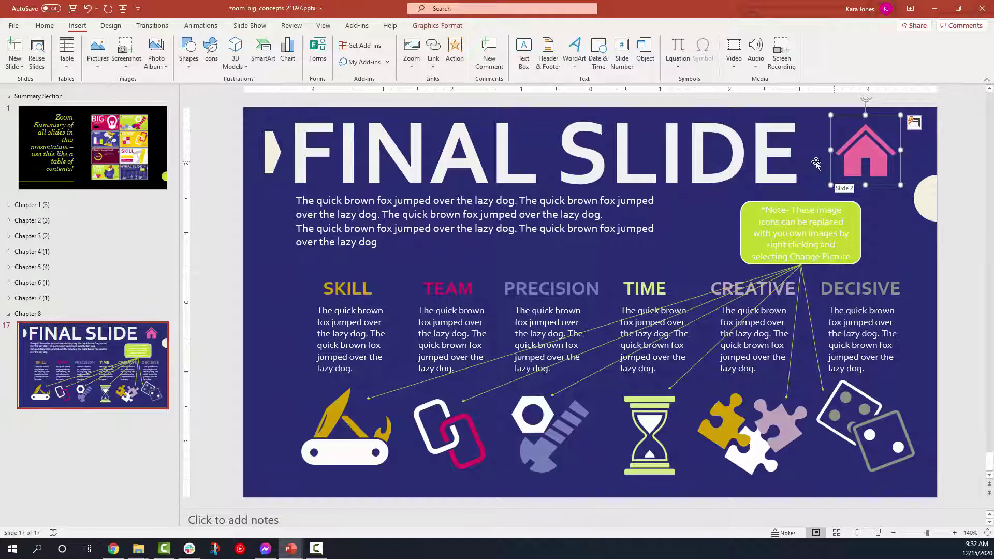
left_click(888, 229)
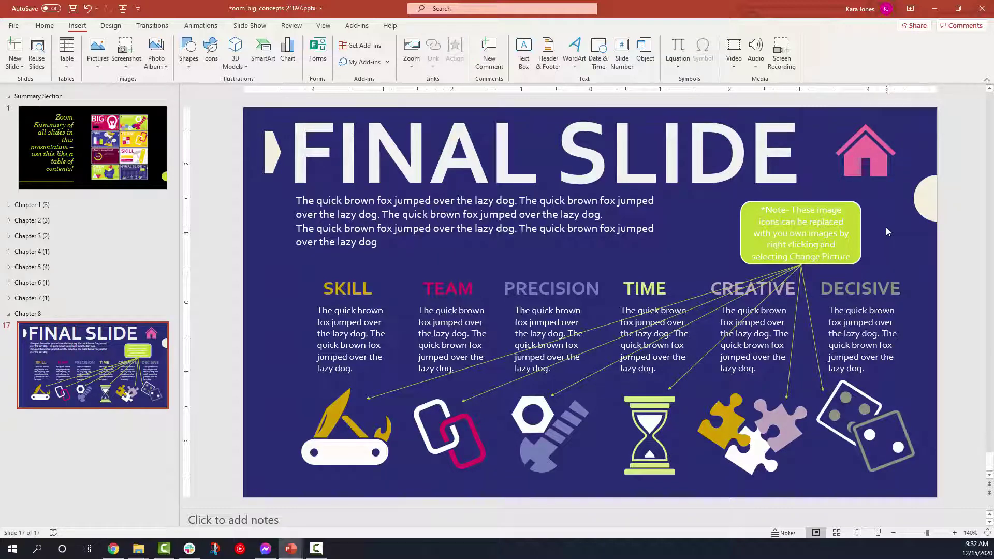
Present from slide 17, follow links via BIG CONCEPTS to Slide # 4, back to Slide # 3, and exit.
key("shift+F5")
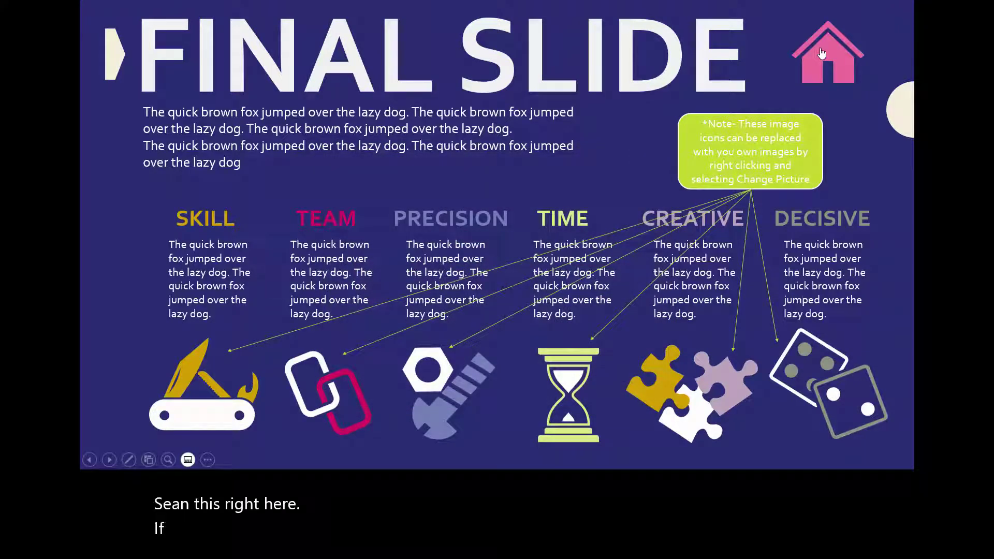
left_click(821, 53)
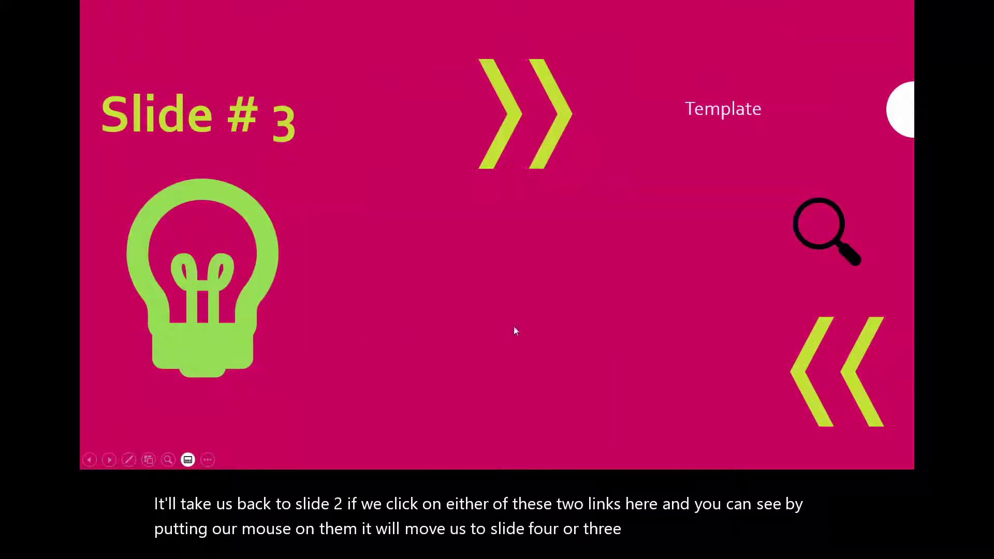
key("Left")
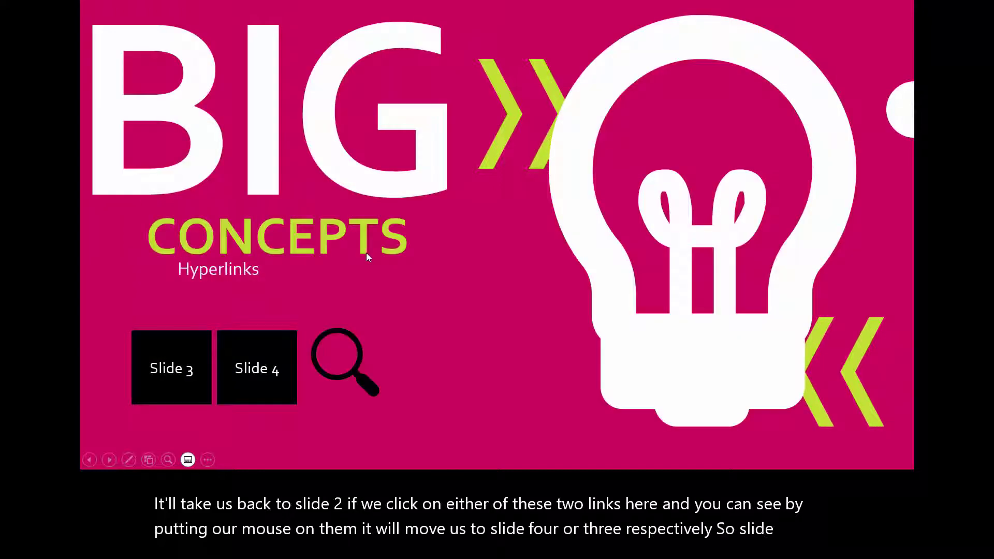
left_click(243, 356)
key("Left")
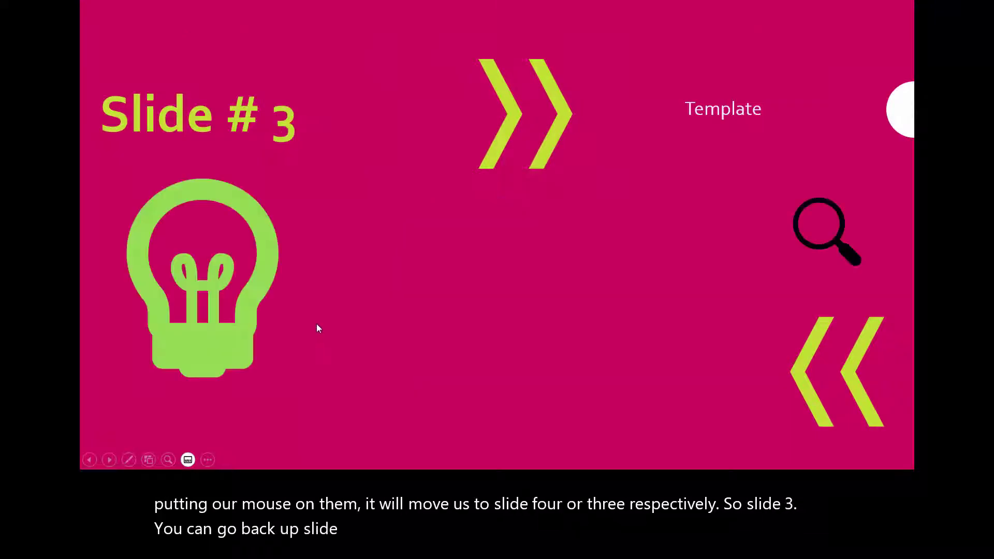
key("Escape")
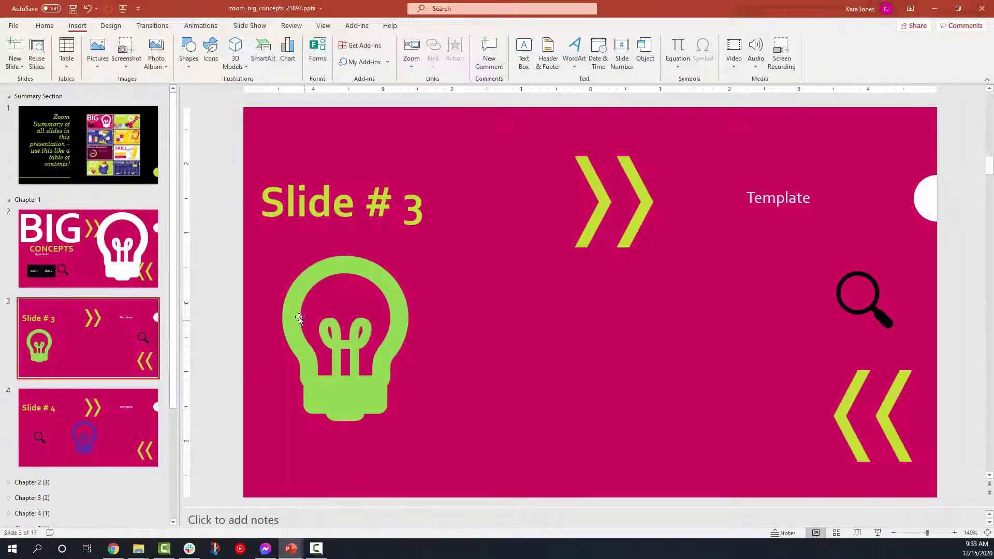
Browse slides 2 and 4, then inspect the summary zoom grid on slide 1.
left_click(95, 273)
left_click(91, 417)
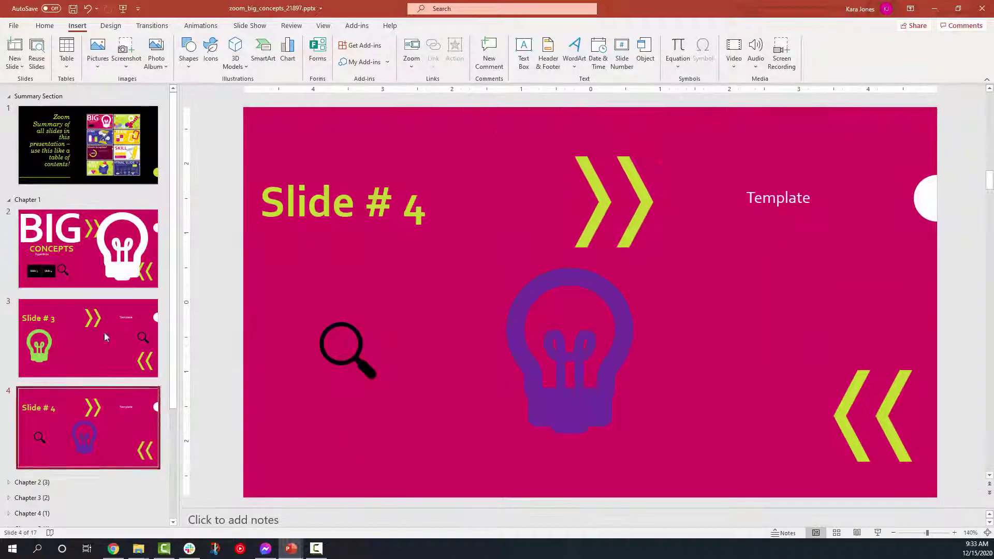
left_click(66, 141)
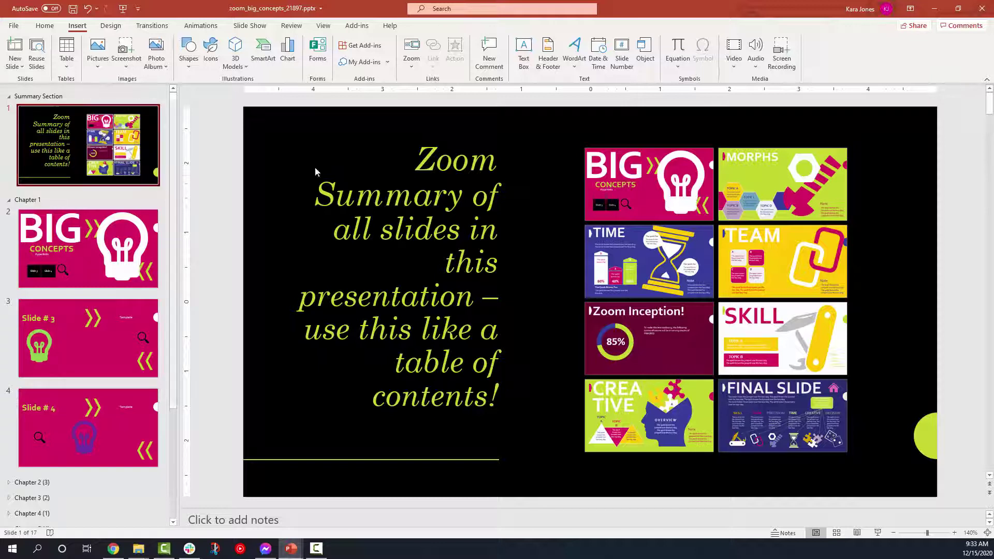
left_click(641, 203)
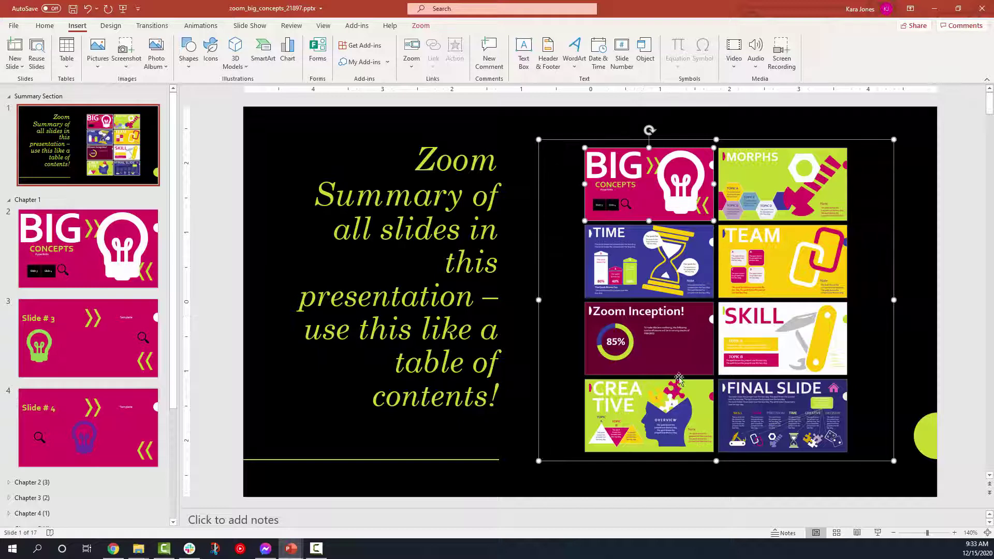
left_click(157, 250)
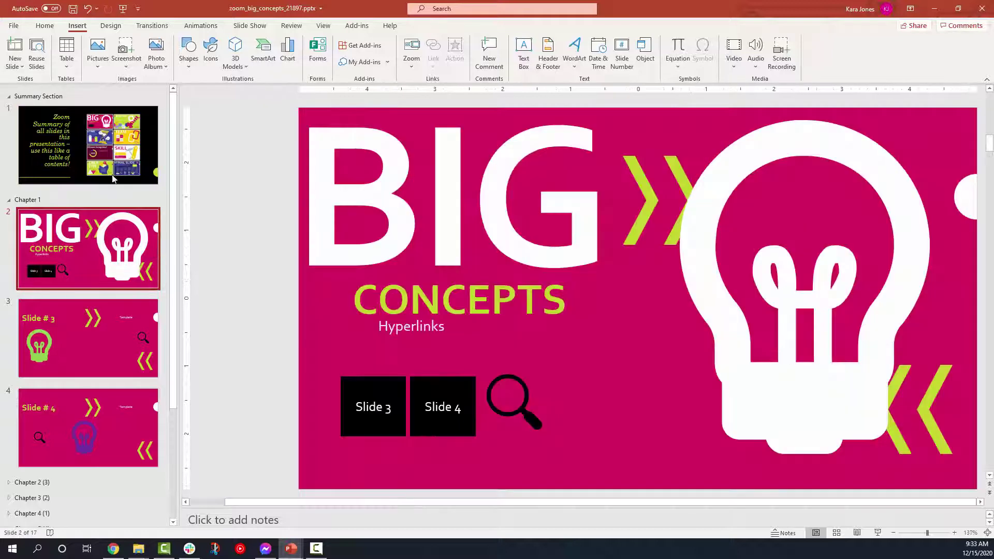
left_click(114, 177)
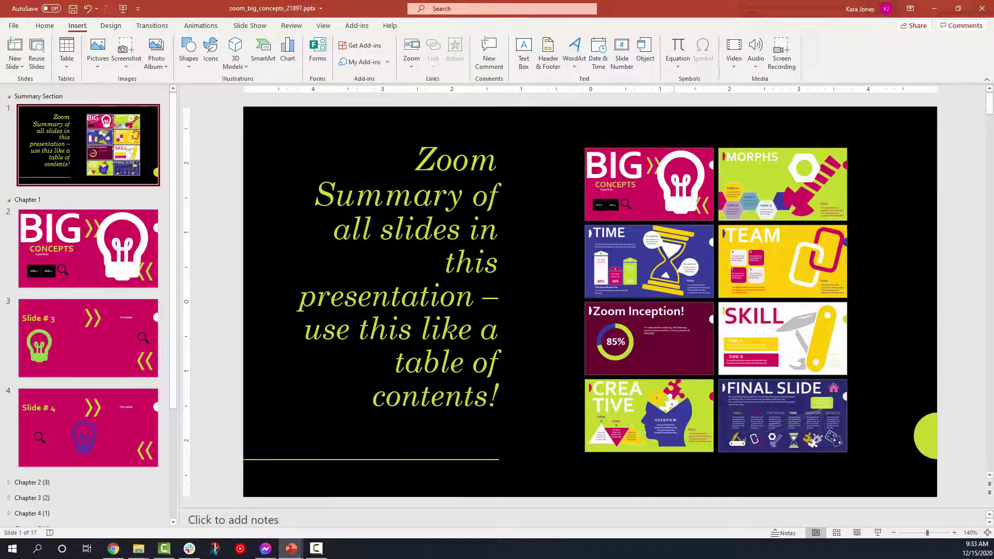
Drag the BIG CONCEPTS lightbulb down-left partly off the slide, then check the summary zoom tile.
left_click(78, 247)
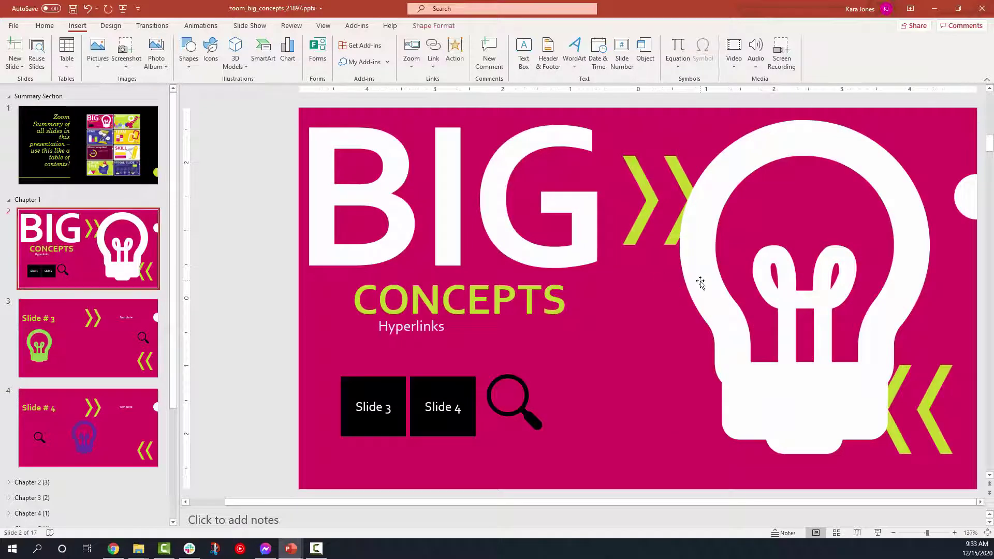
left_click(701, 283)
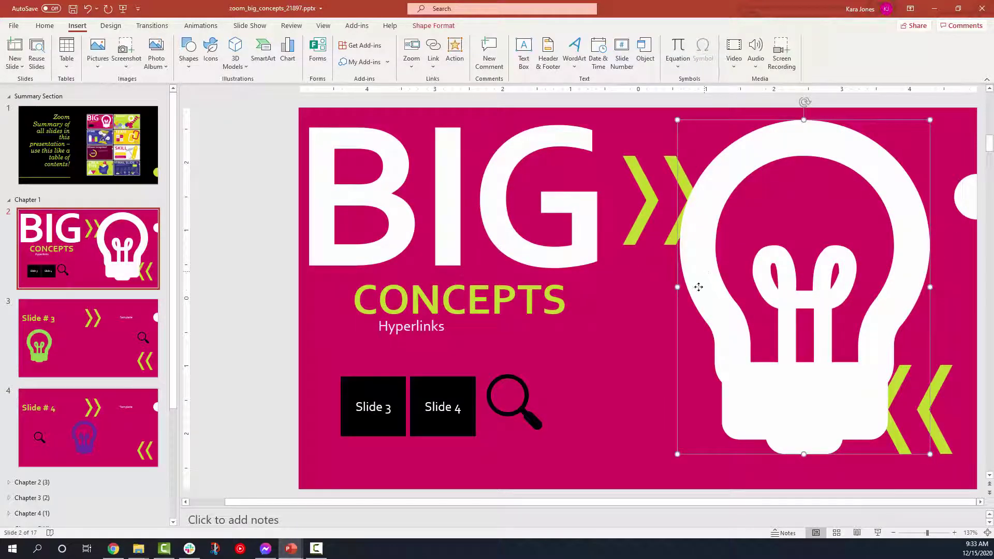
left_click_drag(695, 294, 597, 421)
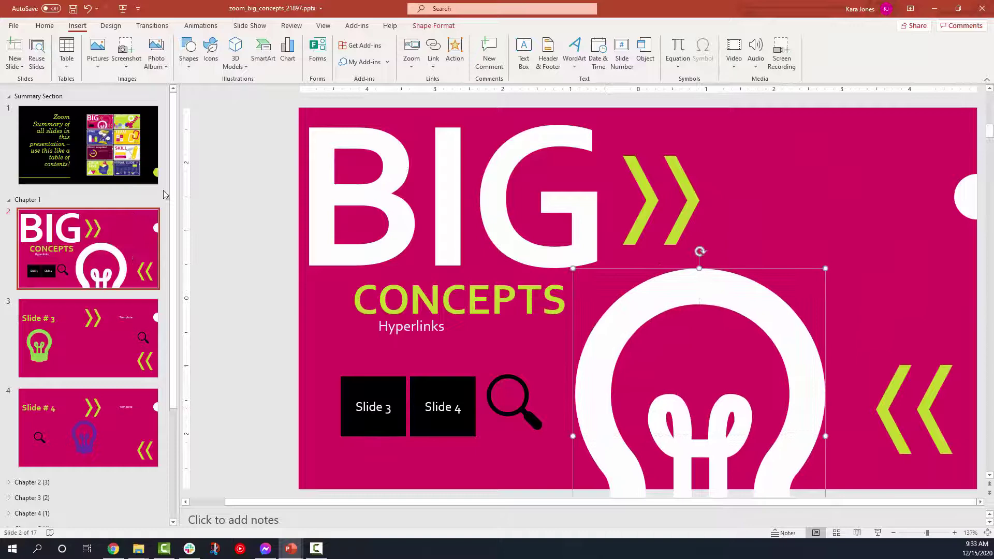
left_click(107, 136)
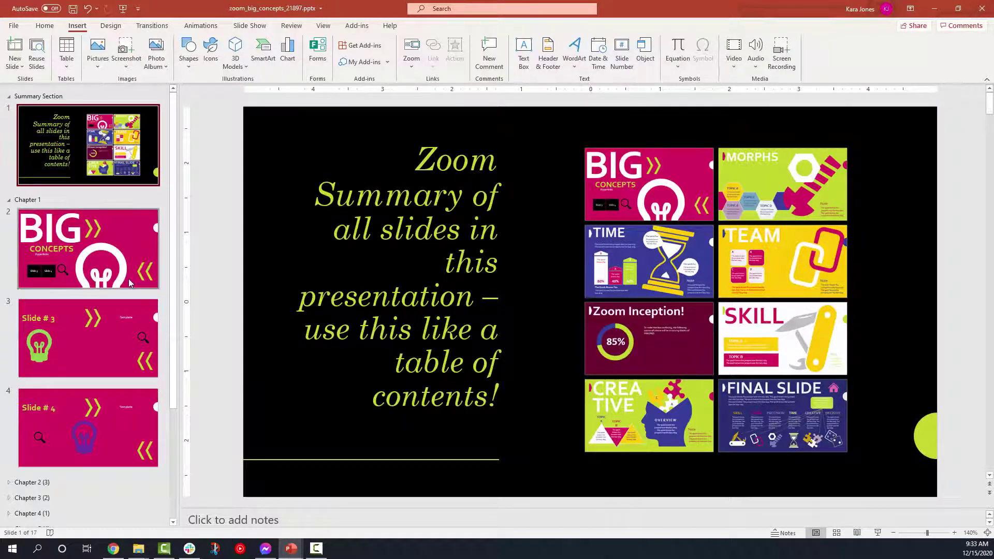
left_click(624, 344)
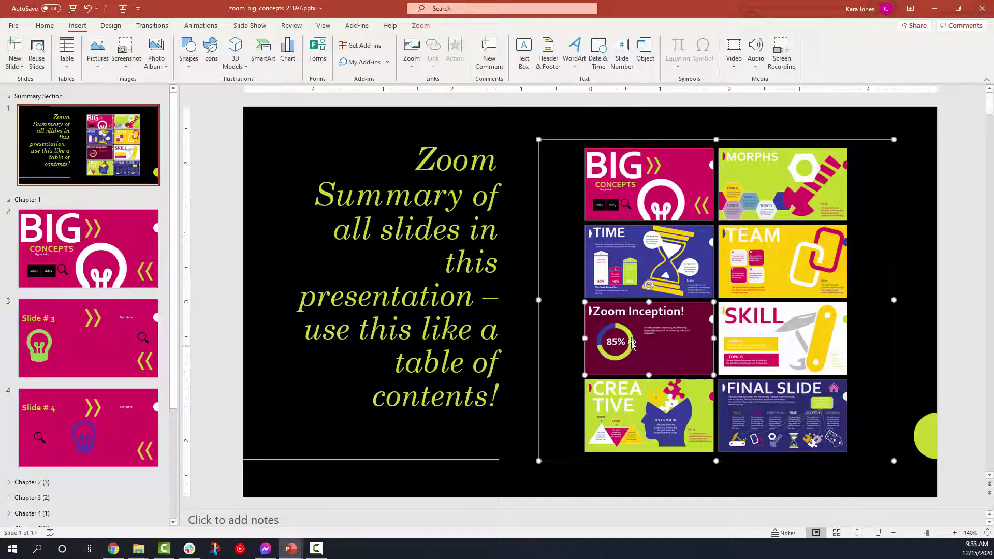
left_click(372, 398)
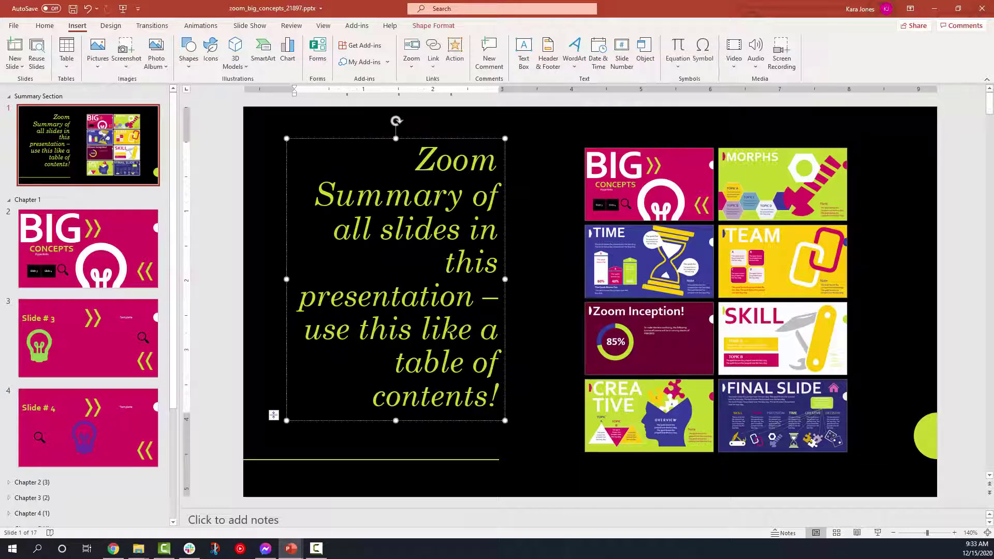
left_click(267, 396)
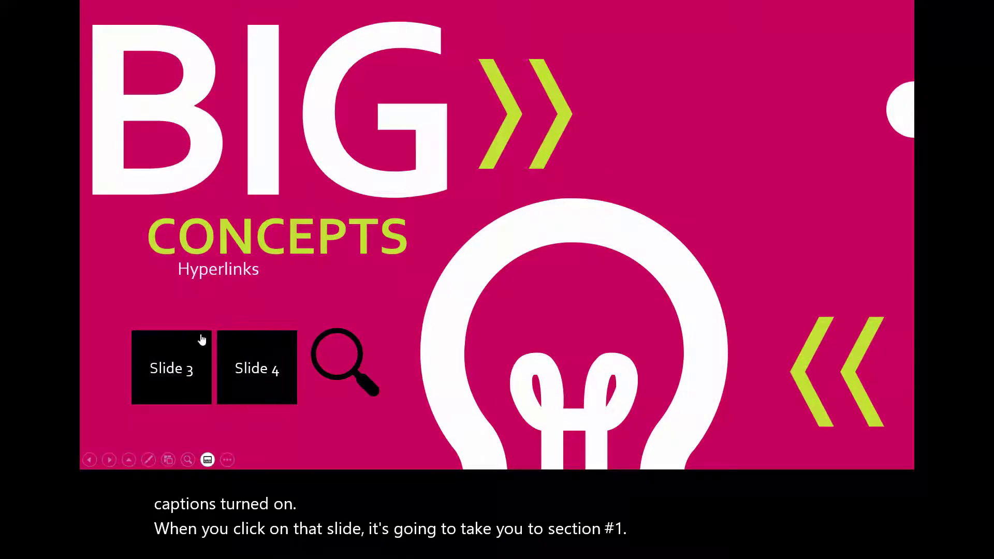
In the slideshow, jump to Slide # 3, zoom into MORPHS, then advance through Topic A to TIME.
left_click(658, 143)
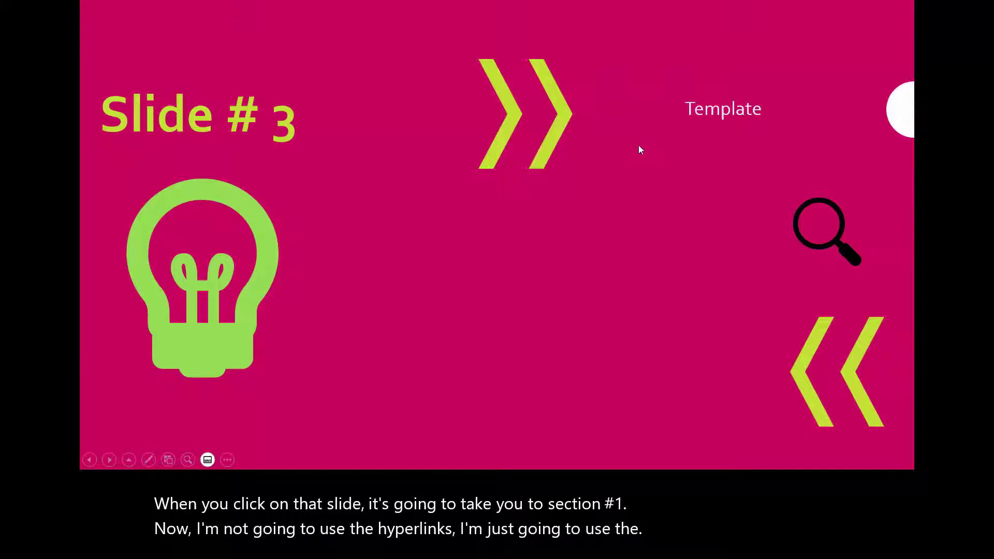
scroll(629, 147, "down", 1)
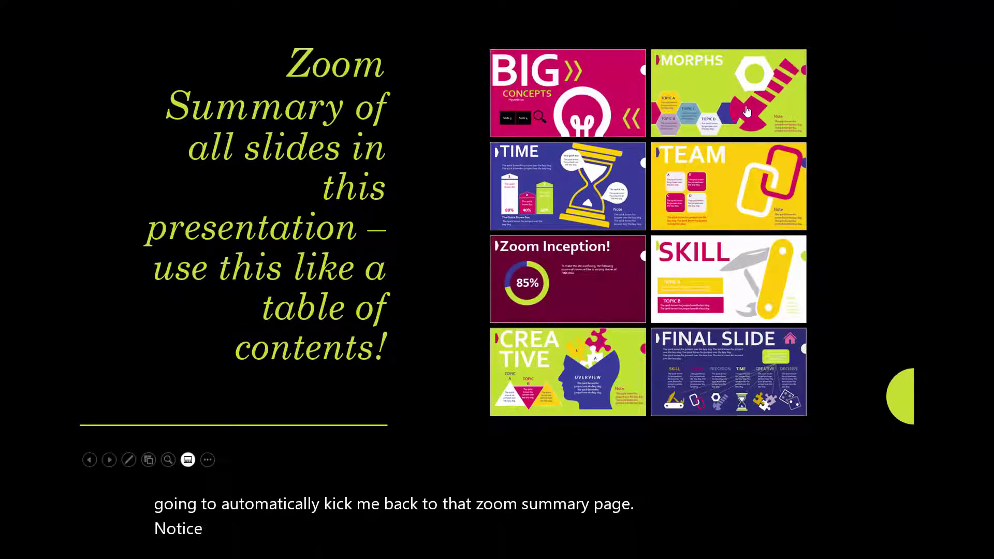
left_click(737, 110)
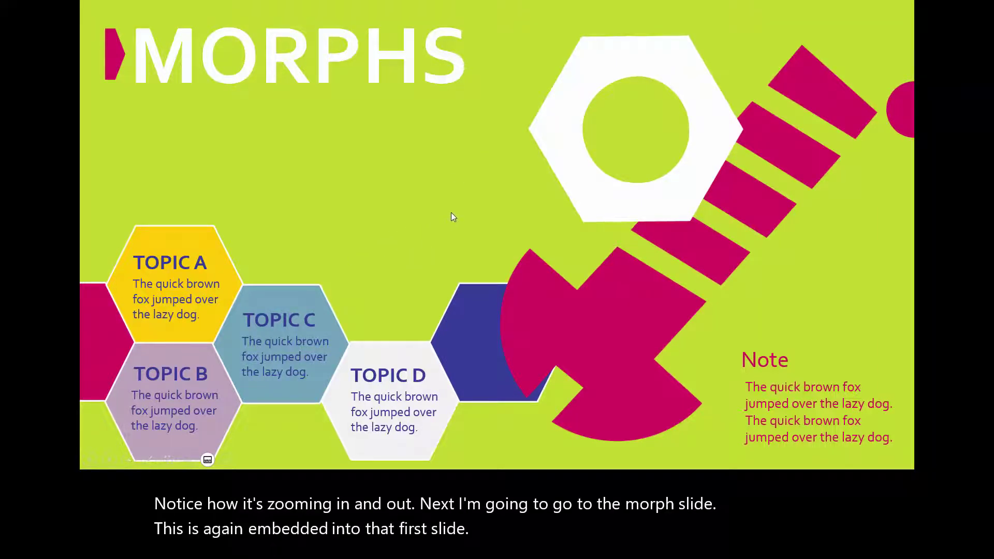
key("Right")
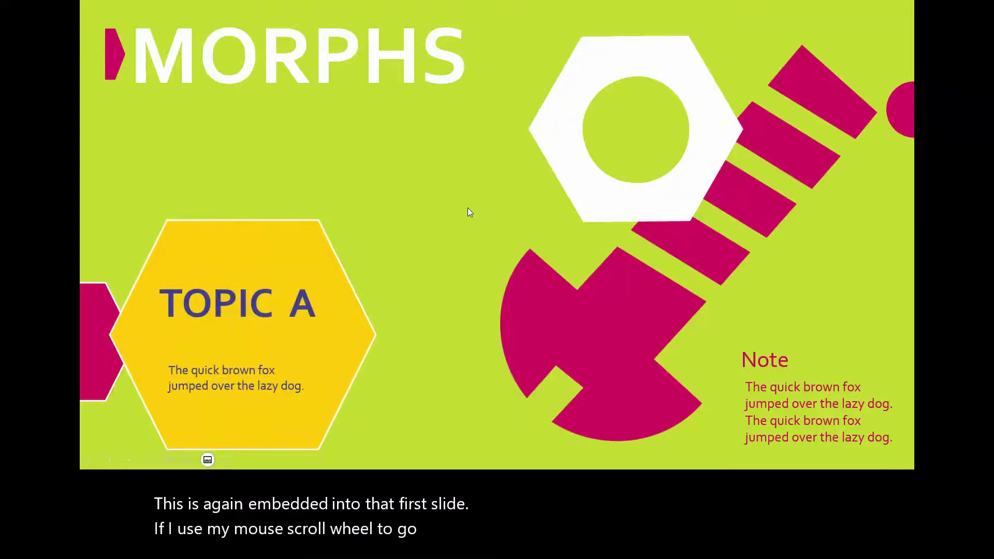
scroll(468, 209, "down", 1)
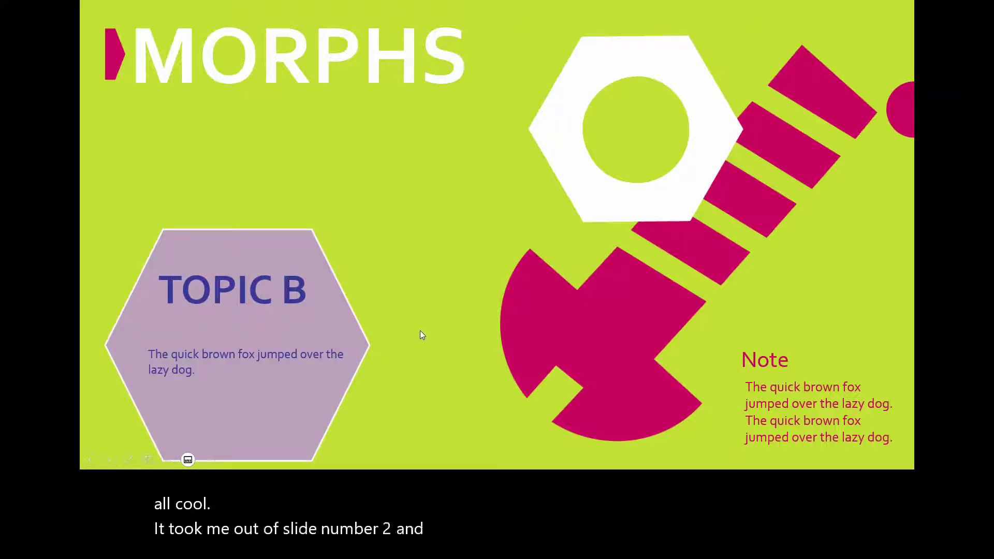
left_click(420, 331)
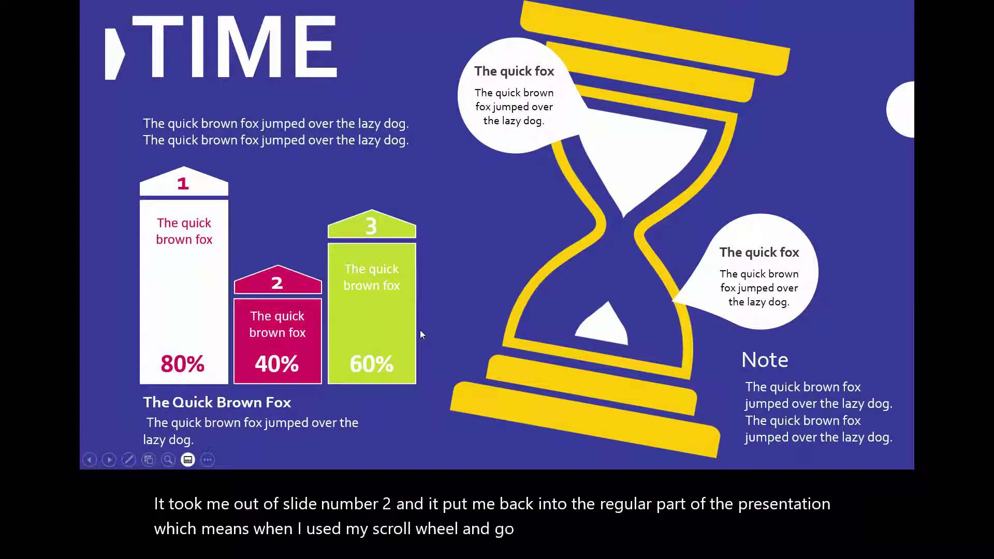
Dismiss the Live Subtitles tip, expand Chapter 2, and step back up to summary slide 1.
scroll(106, 249, "down", 1)
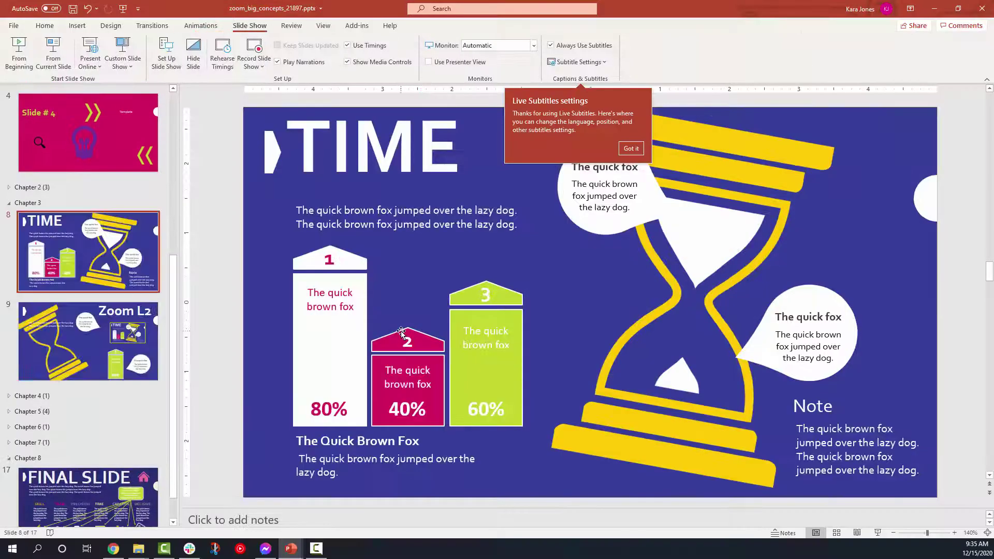
left_click(9, 187)
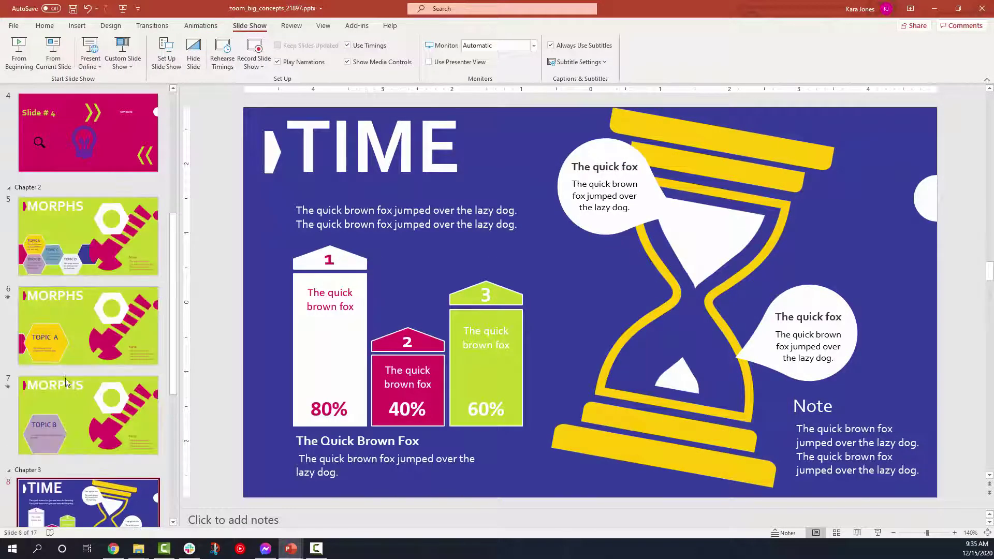
left_click(71, 413)
key("Up")
key("Up")
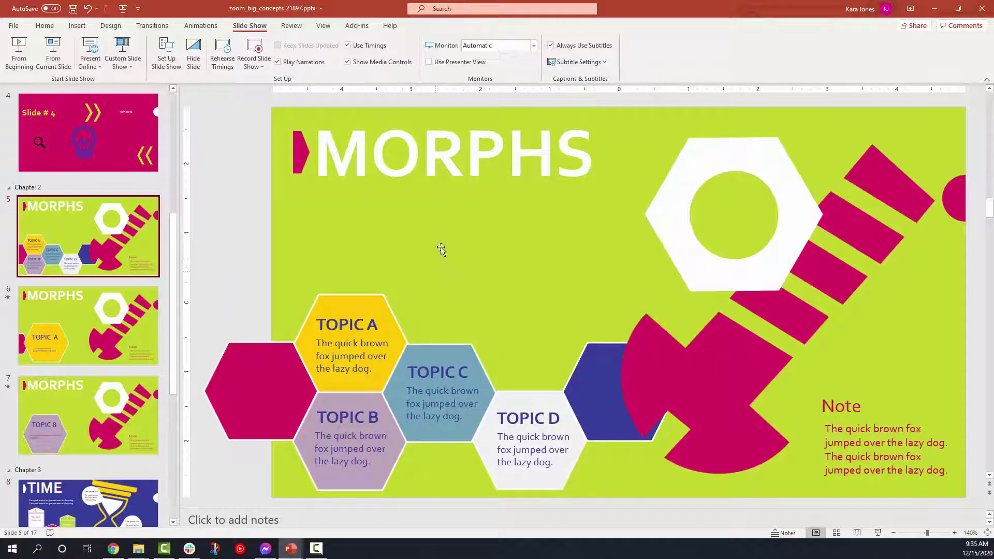
key("Up")
key("Up")
scroll(103, 137, "up", 3)
left_click(95, 150)
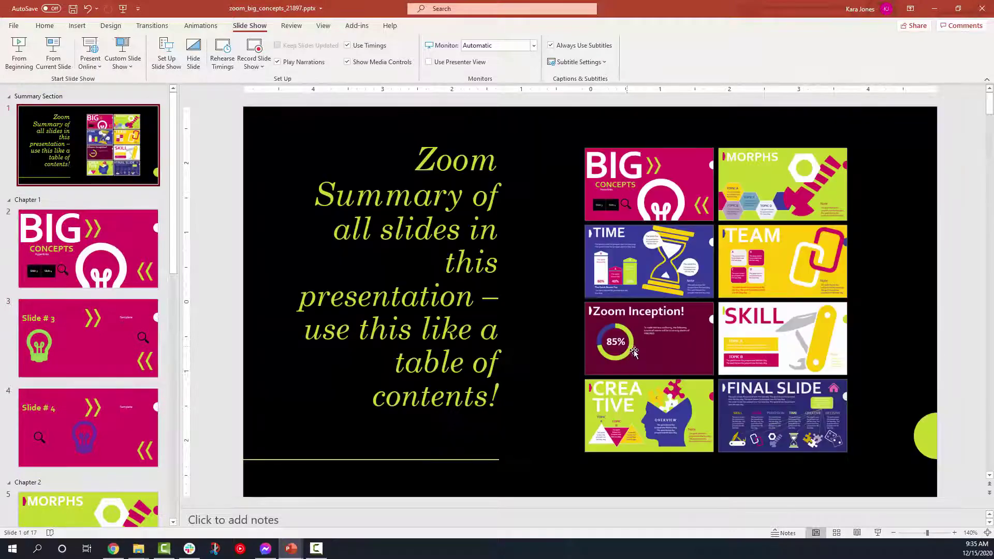
Select the MORPHS tile, review the Topic B, TIME and Zoom L2 slides, ending on TIME.
left_click(751, 203)
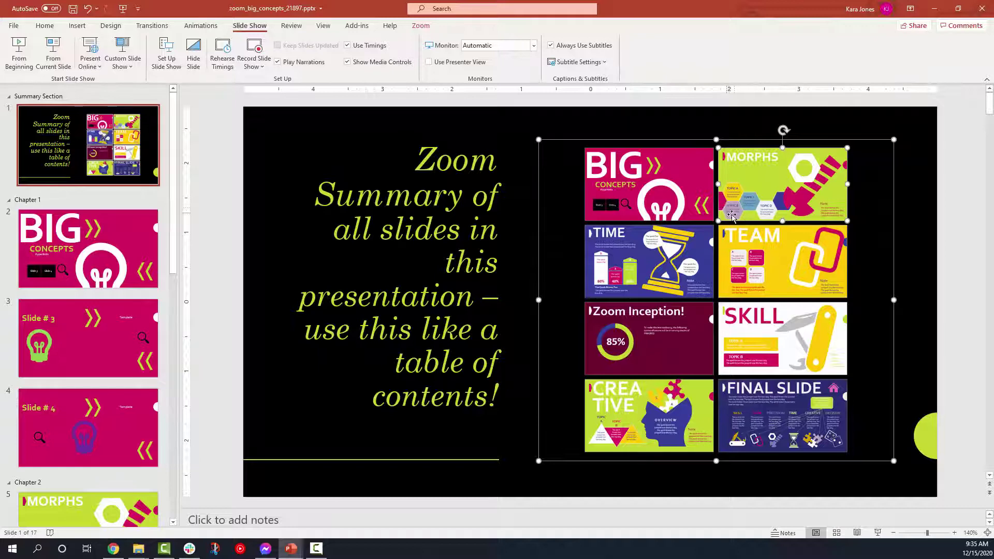
scroll(67, 351, "down", 5)
left_click(66, 352)
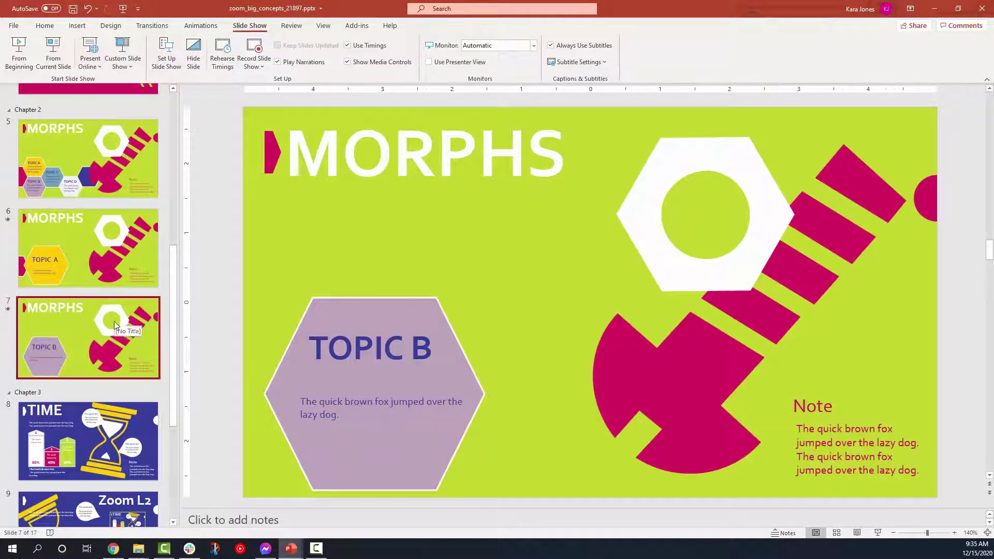
left_click(81, 451)
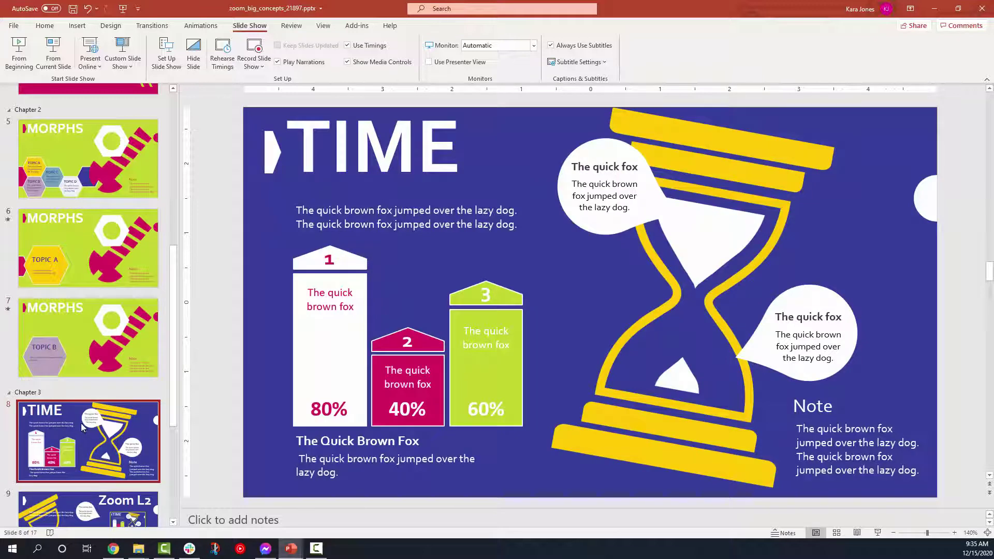
scroll(81, 414, "down", 1)
left_click(91, 480)
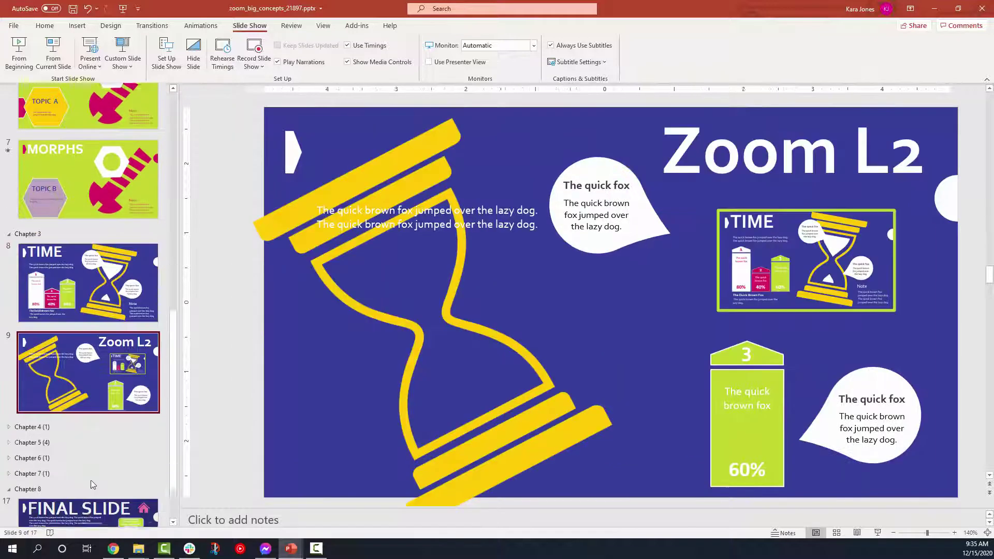
left_click(115, 254)
left_click(115, 327)
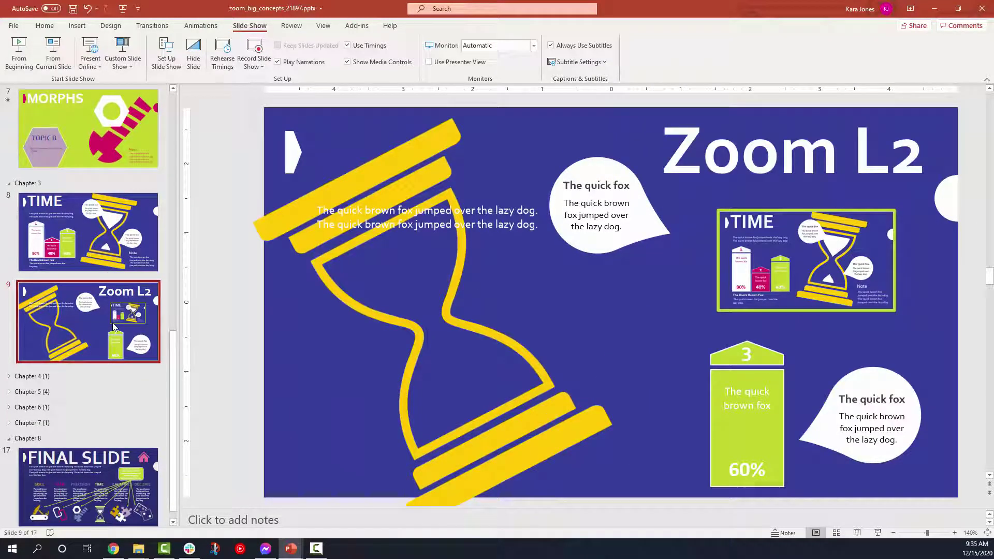
left_click(115, 253)
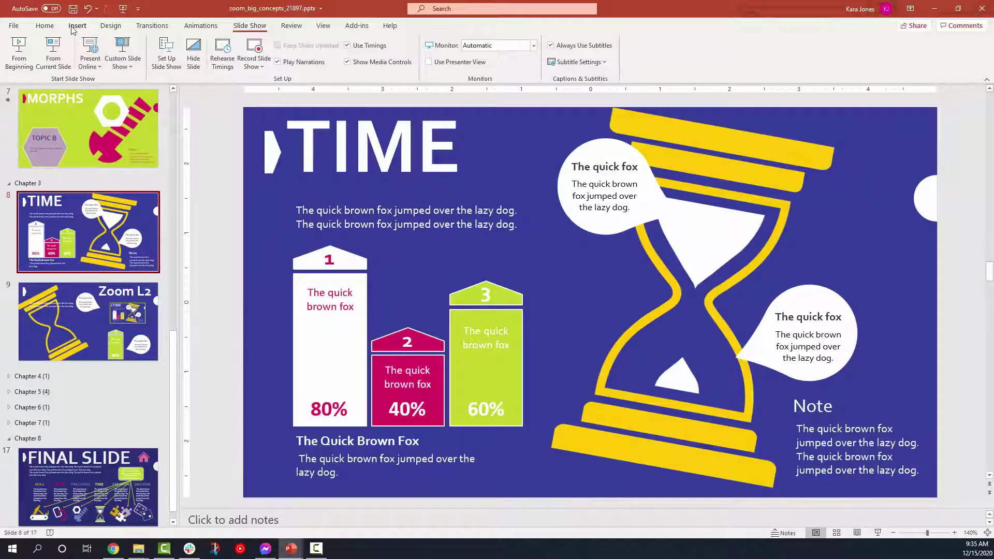
Insert a Slide Zoom to slide 9, Zoom L2, on the TIME slide, lower on the hourglass.
left_click(77, 26)
left_click(412, 52)
left_click(429, 110)
scroll(350, 267, "down", 3)
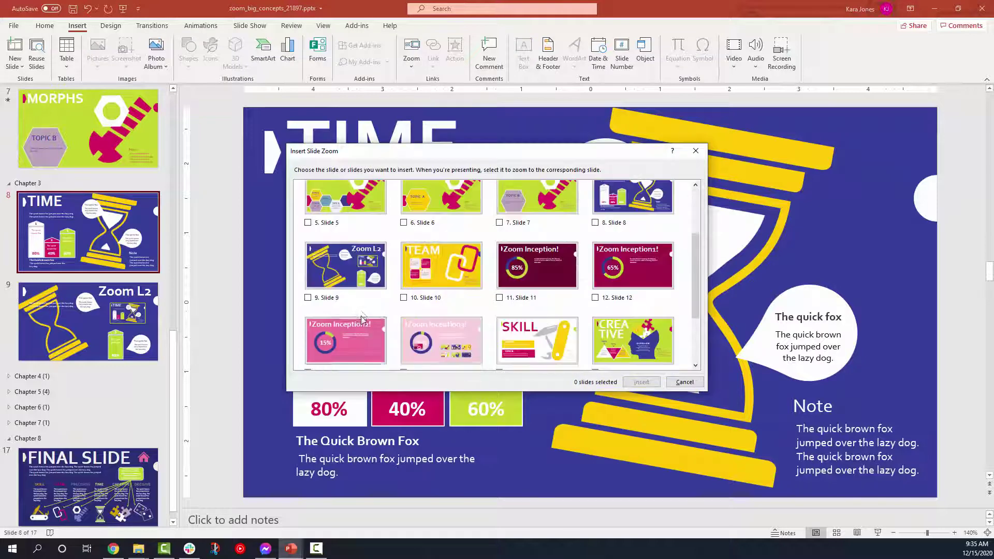
left_click(350, 267)
left_click(640, 381)
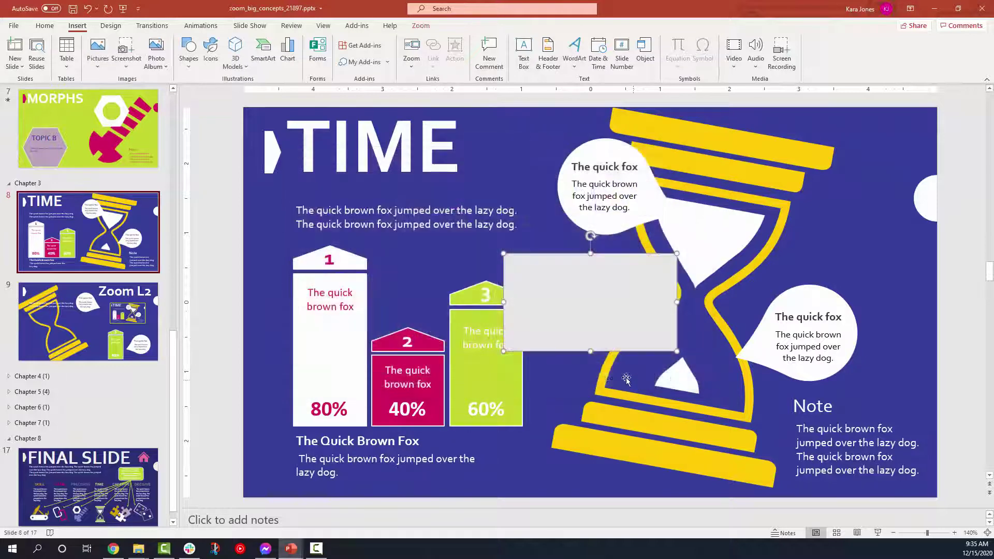
left_click_drag(600, 314, 669, 405)
Apply Zoom Background to the Zoom L2 zoom and move it over the right speech bubble.
right_click(615, 394)
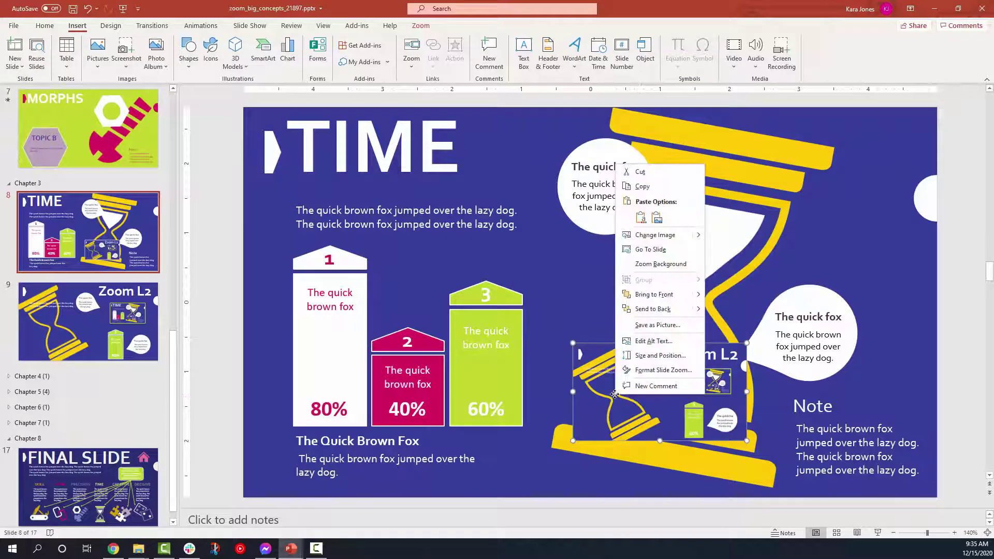
left_click(651, 264)
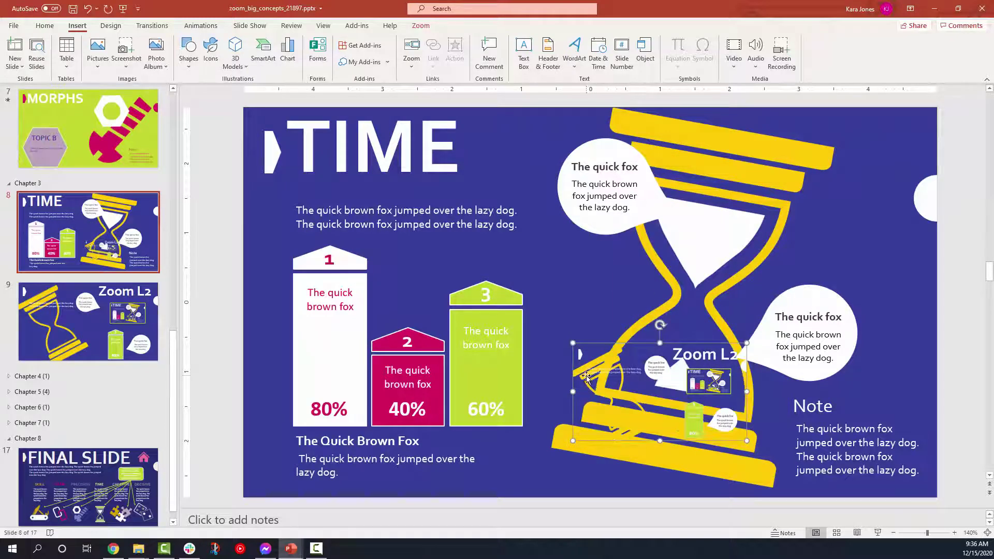
left_click_drag(591, 383, 762, 296)
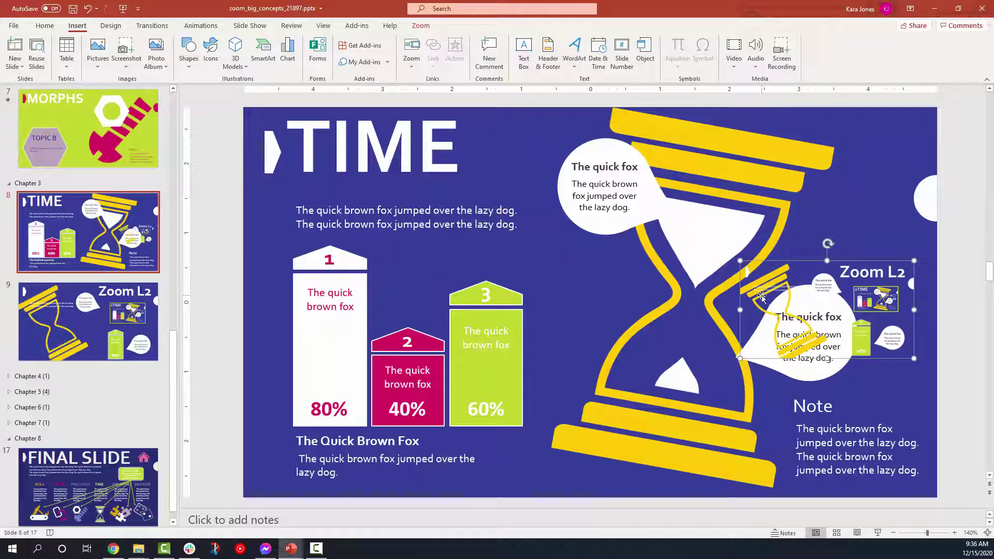
Turn off Zoom Background and move the Zoom L2 zoom onto the hourglass centre.
right_click(762, 296)
left_click(797, 394)
left_click_drag(805, 351, 681, 369)
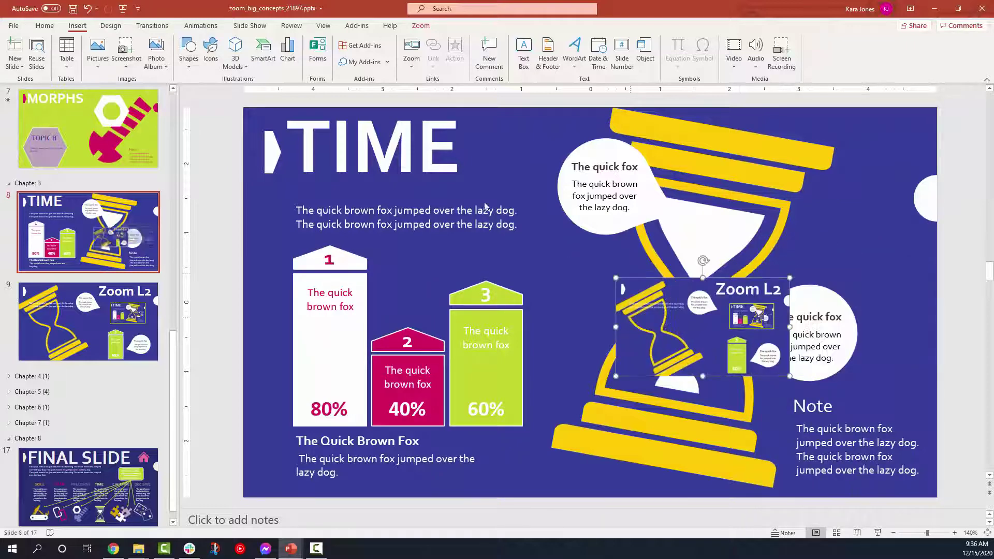
Give the Zoom L2 zoom a thick green border, nudge it into place, and go to slide 9.
left_click(420, 26)
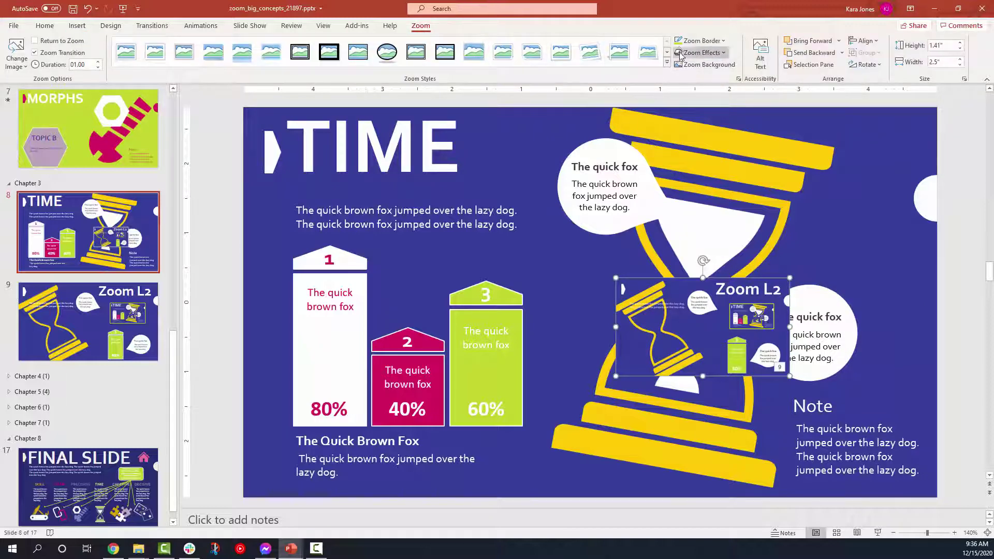
left_click(696, 41)
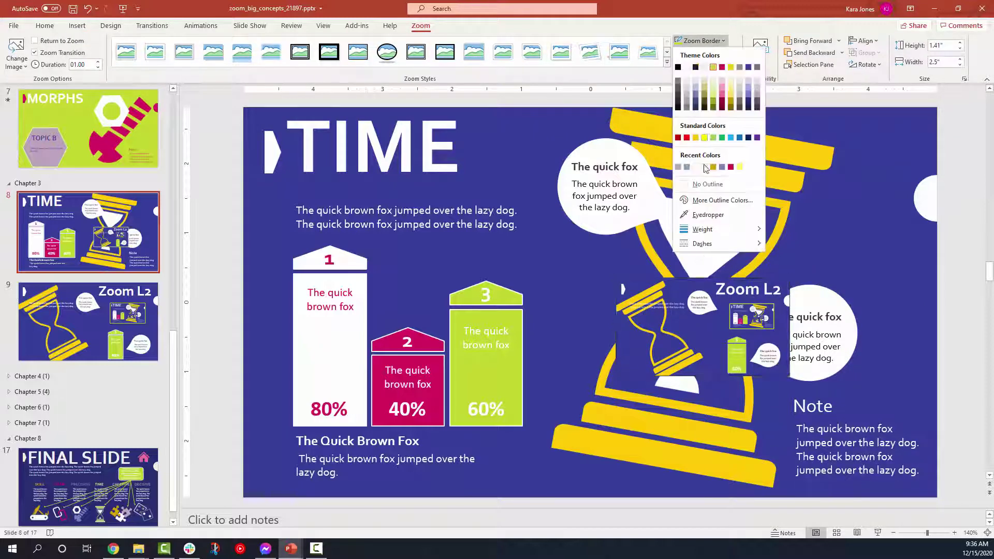
mouse_move(725, 229)
left_click(803, 268)
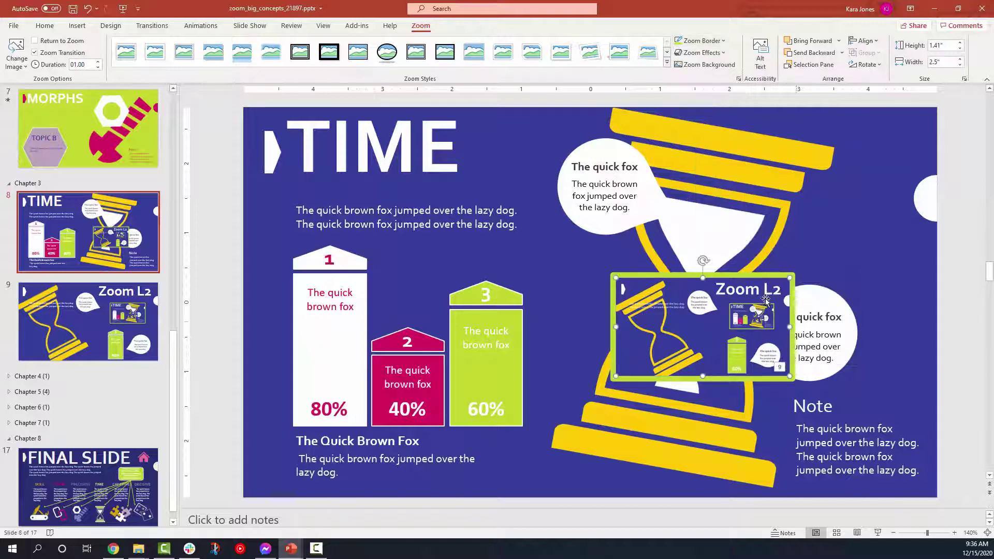
left_click(879, 260)
left_click_drag(662, 310, 647, 291)
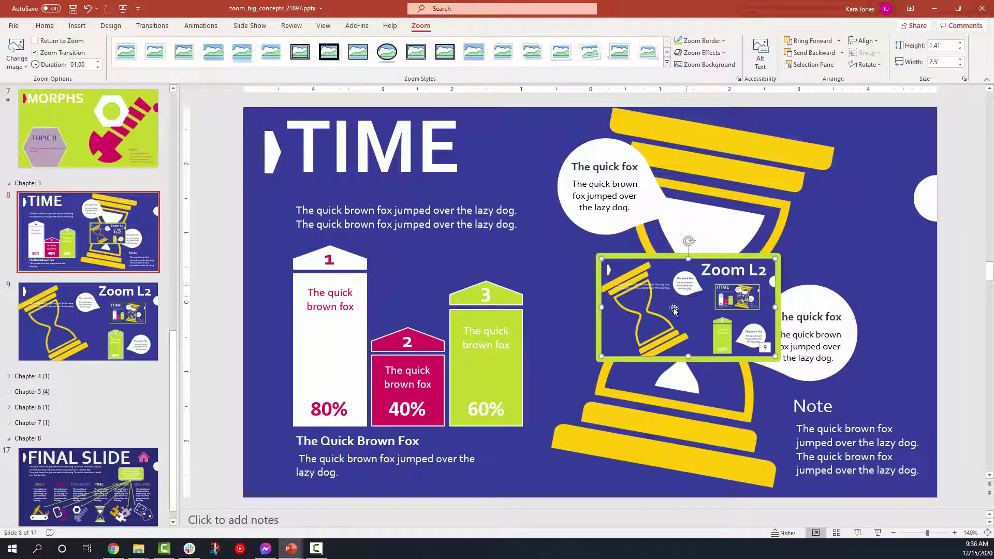
key("Page_Down")
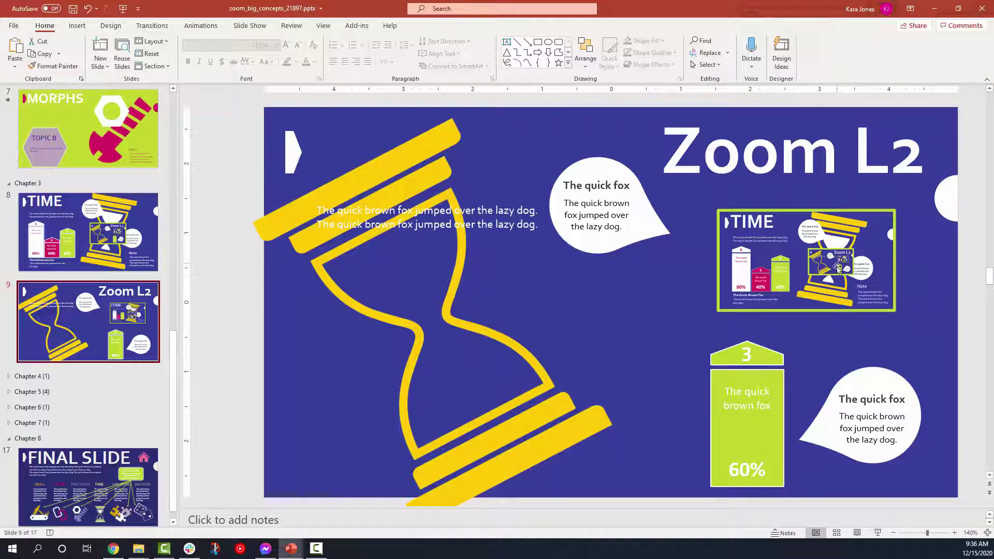
Test the TIME and Zoom L2 zooms in the slide show.
key("Page_Up")
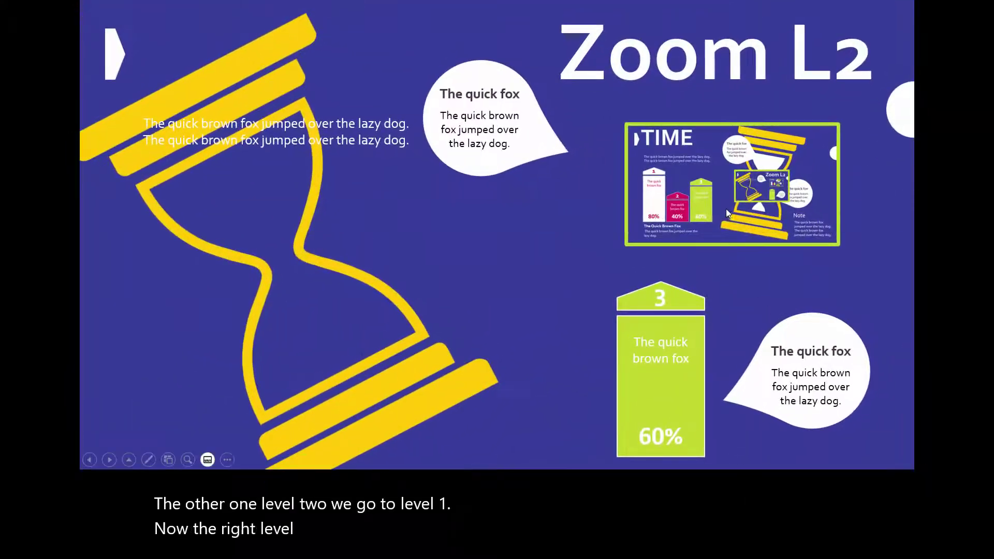
left_click(727, 213)
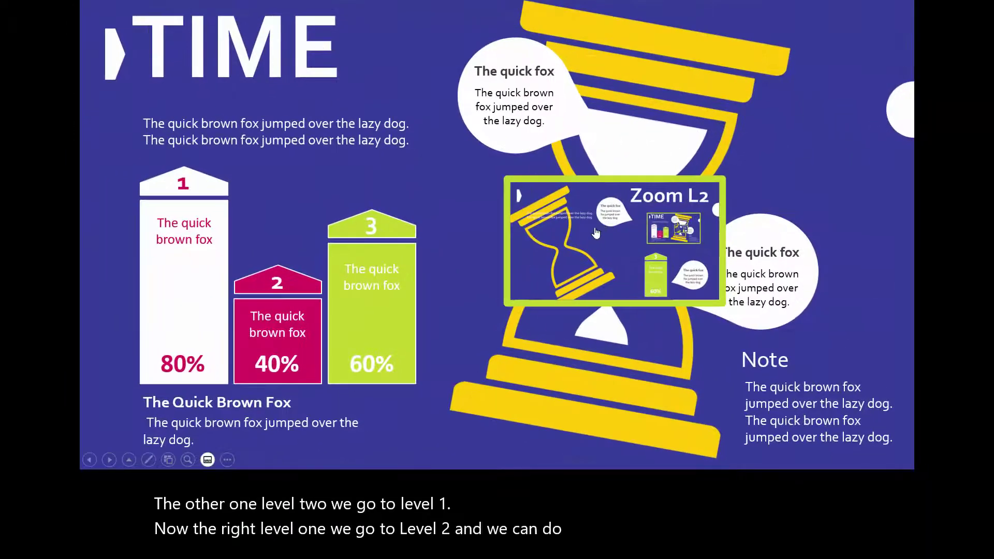
left_click(596, 233)
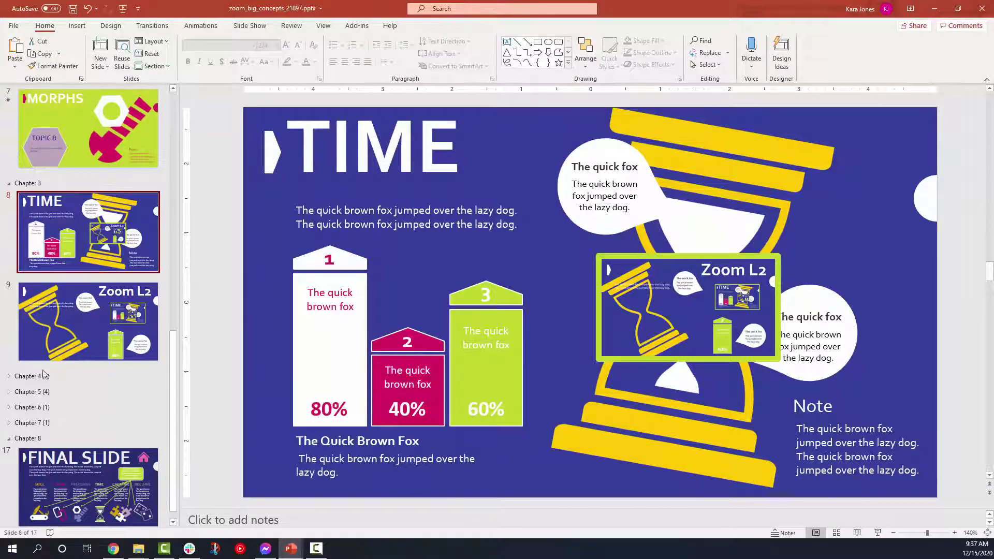
Expand the Chapter 4 and Chapter 5 sections and view slides 11 and 14.
left_click(9, 377)
scroll(9, 380, "down", 2)
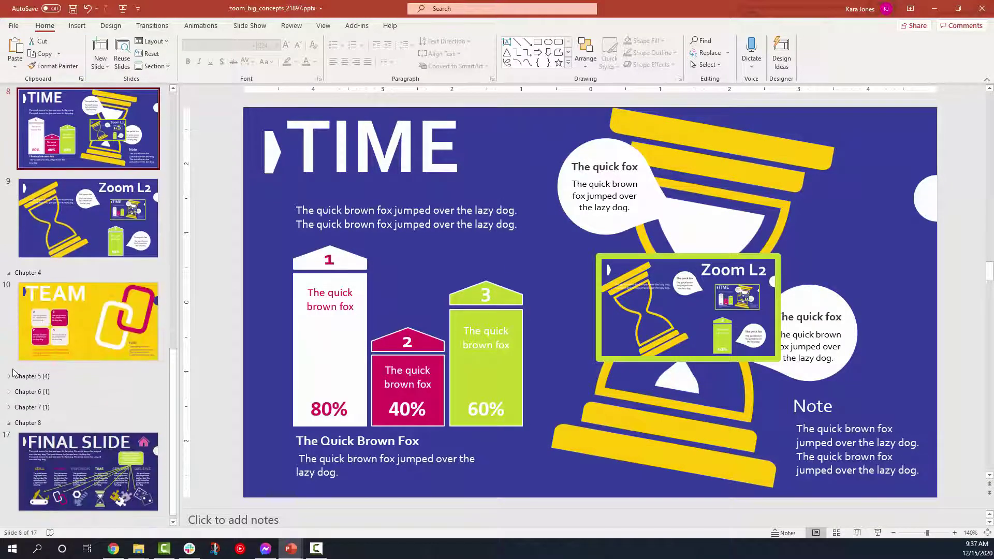
left_click(9, 370)
scroll(65, 306, "down", 3)
left_click(65, 307)
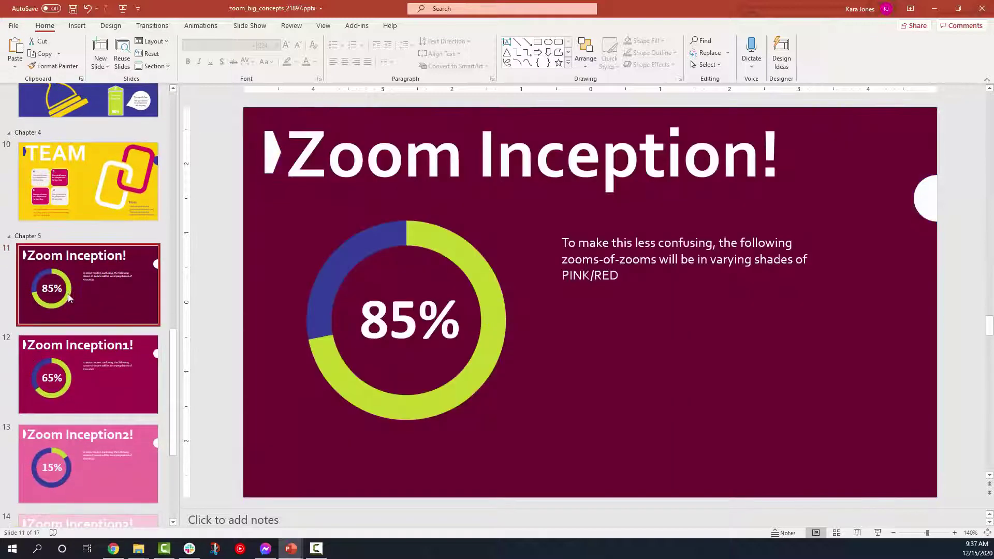
scroll(77, 337, "down", 3)
left_click(85, 455)
Move the BIG zoom to the bottom-left corner of the Zoom Inception3! slide.
left_click(403, 363)
left_click_drag(383, 358, 300, 464)
left_click(94, 370)
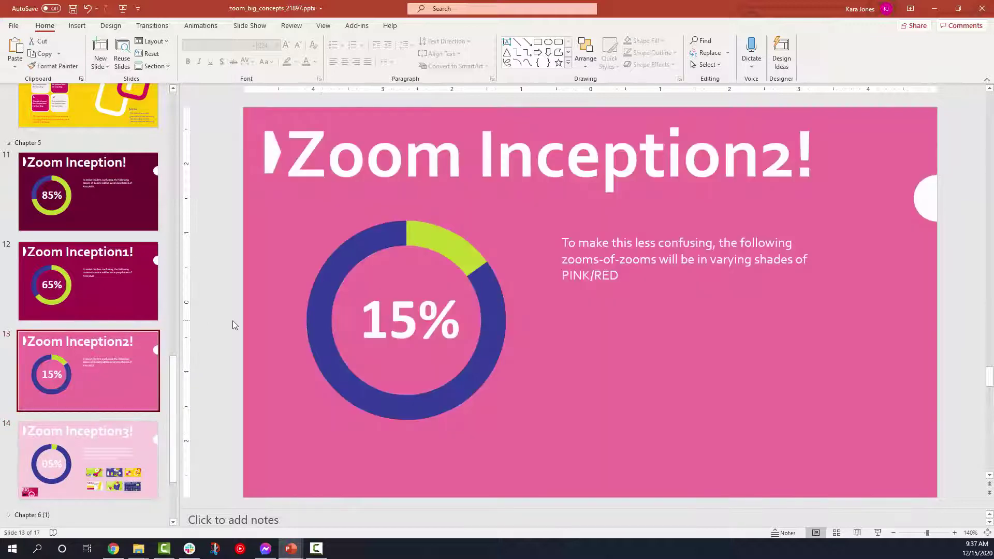
On slide 13, insert a slide zoom to slide 14 and place it lower right.
left_click(86, 29)
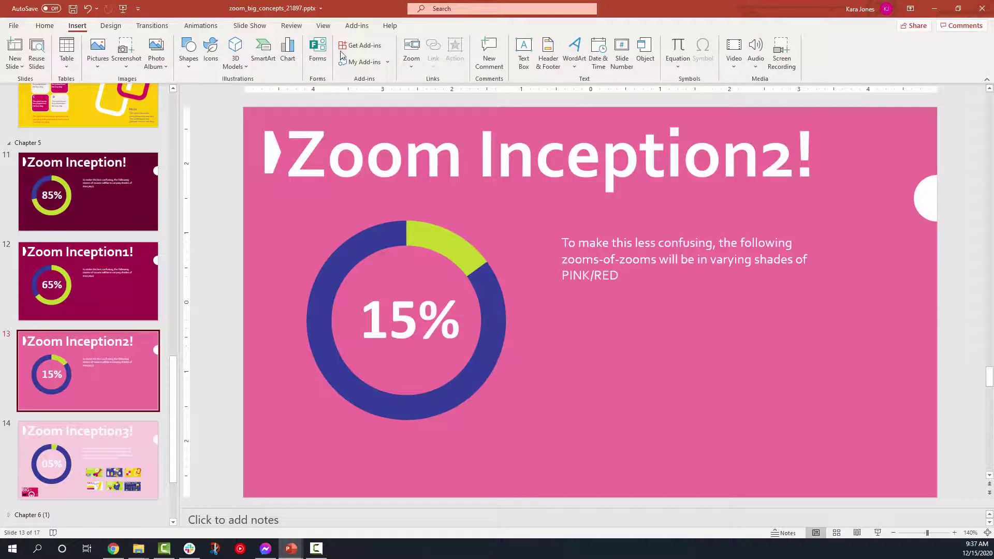
left_click(126, 428)
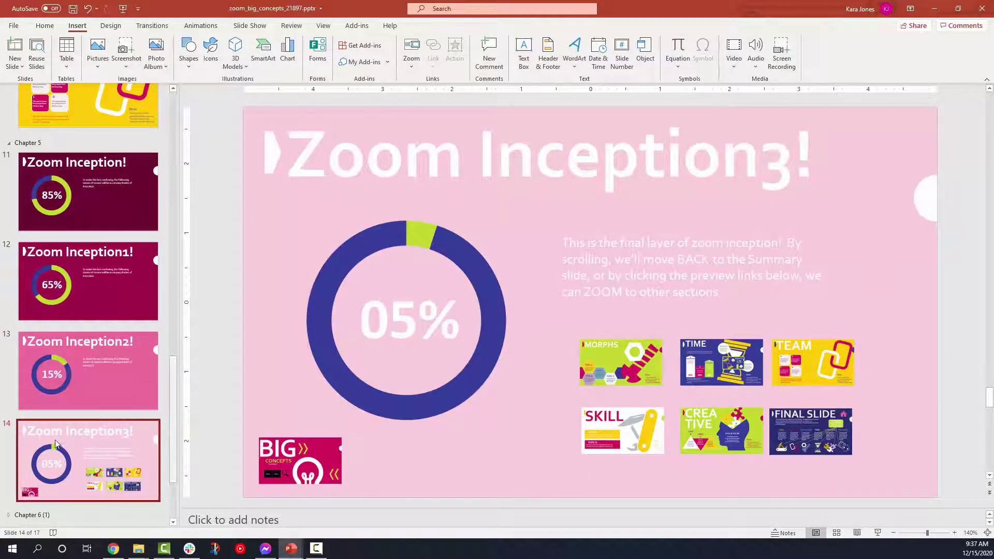
key("Page_Up")
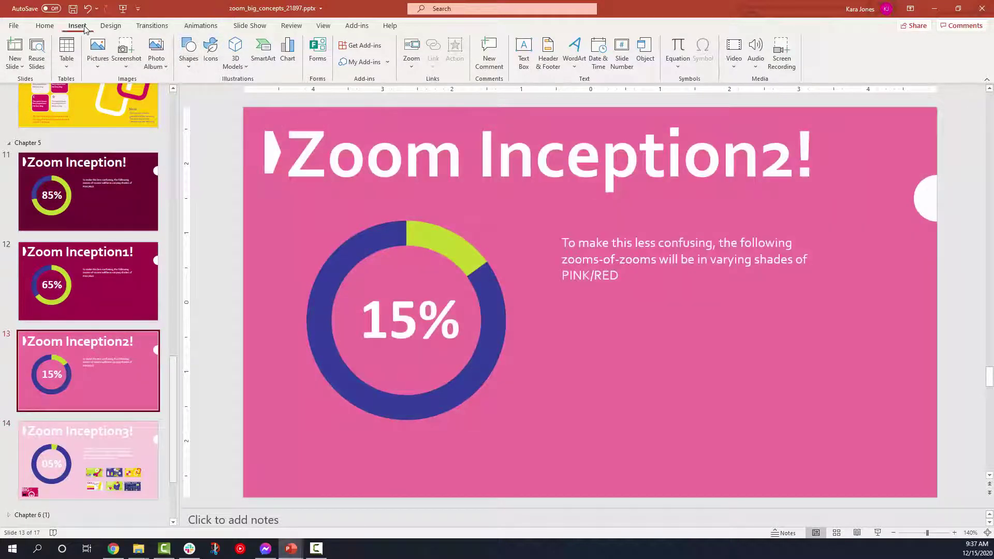
left_click(412, 55)
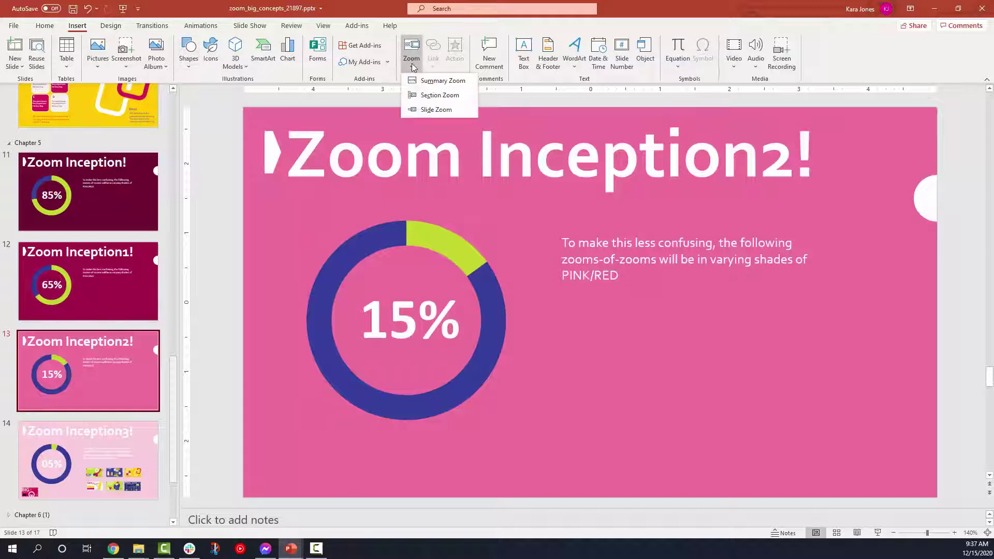
left_click(416, 111)
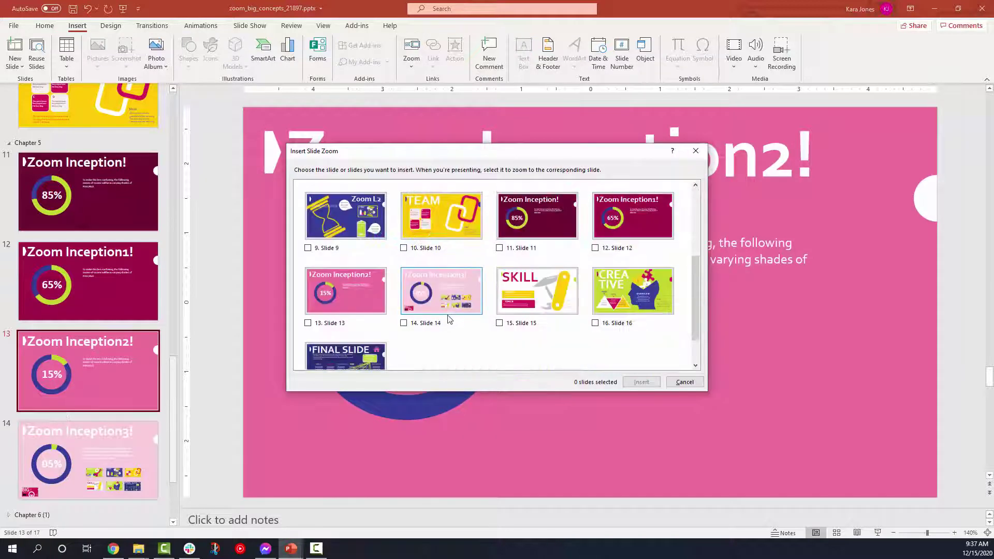
left_click(444, 322)
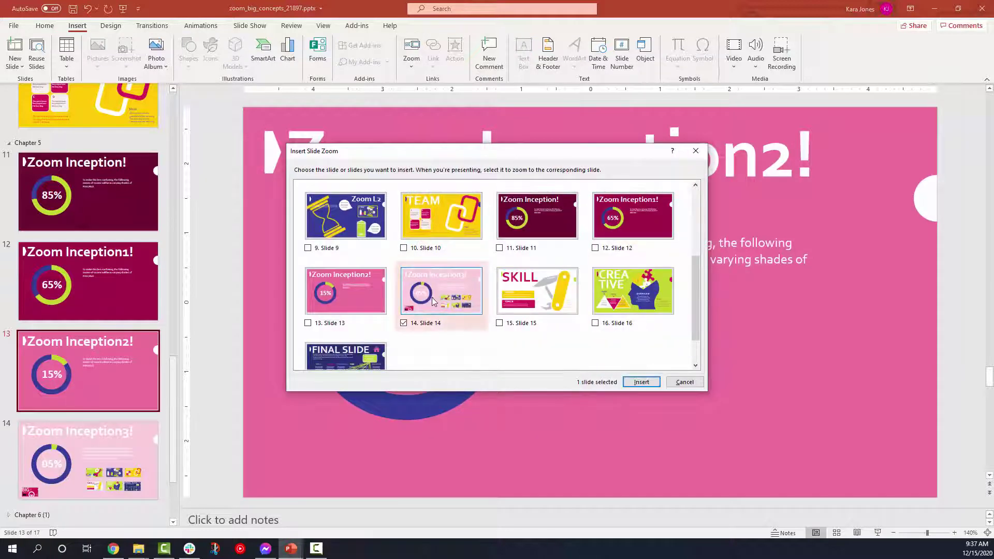
left_click(641, 382)
left_click_drag(525, 284, 646, 384)
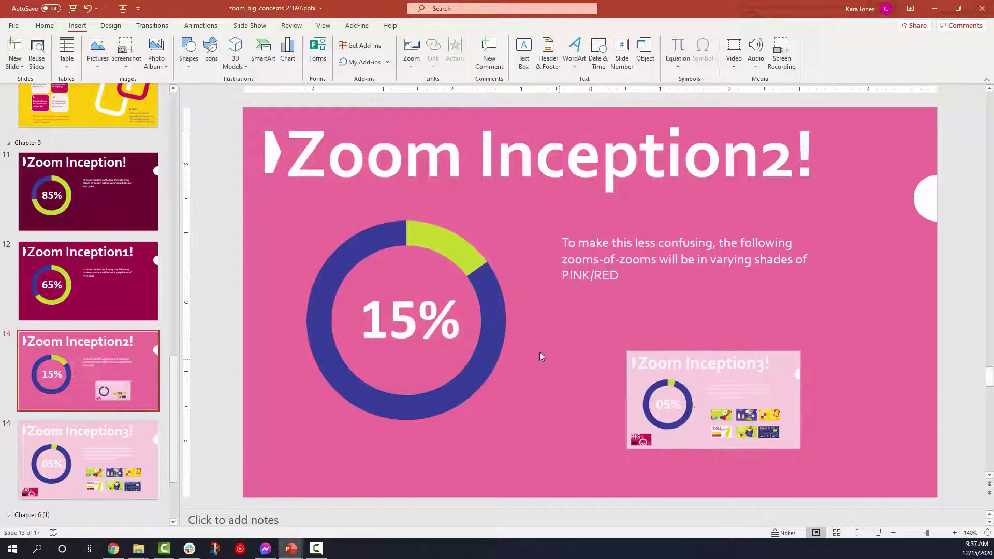
On slide 12, insert a slide zoom to slide 13 and place it lower right.
left_click(137, 287)
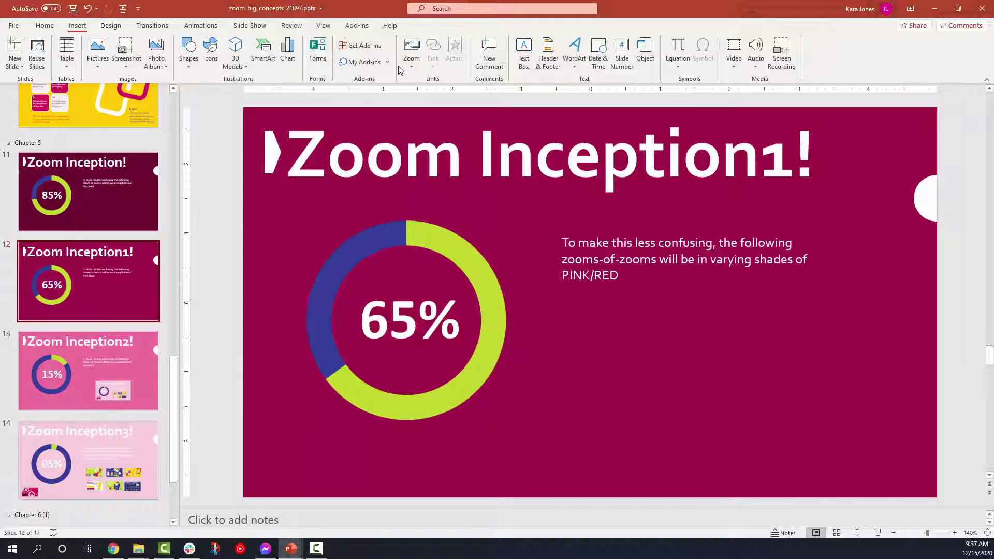
left_click(412, 57)
left_click(418, 110)
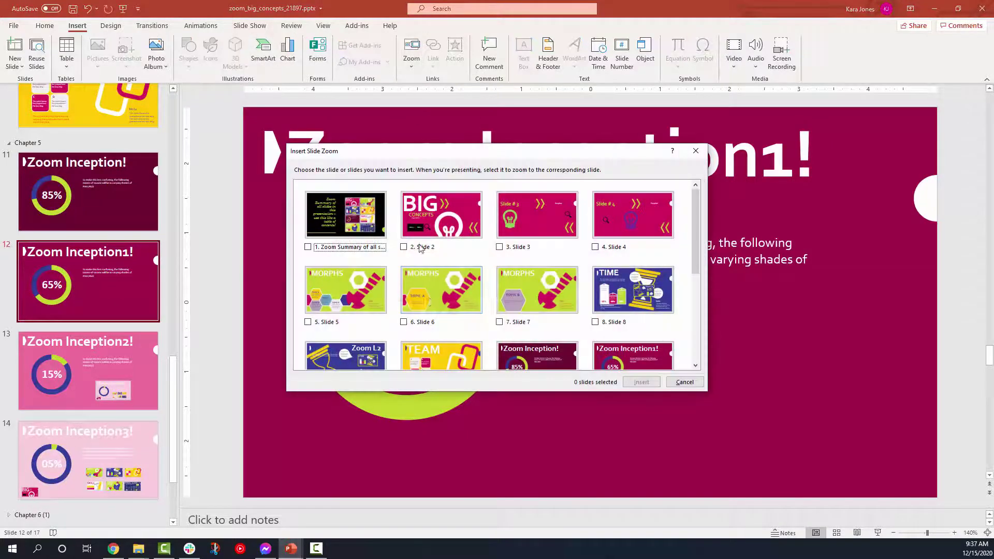
scroll(430, 311, "down", 3)
left_click(369, 300)
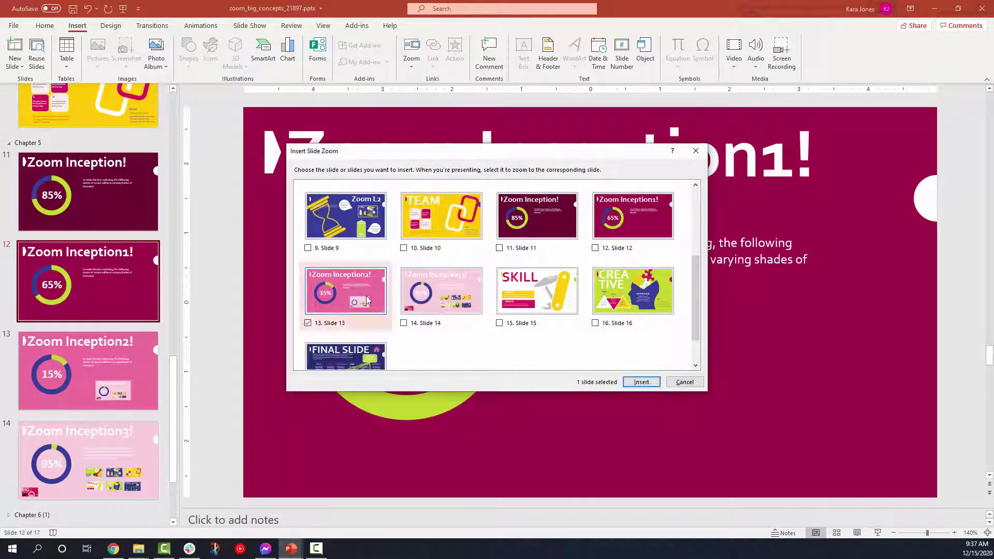
left_click(641, 382)
left_click_drag(579, 307, 667, 362)
left_click(559, 385)
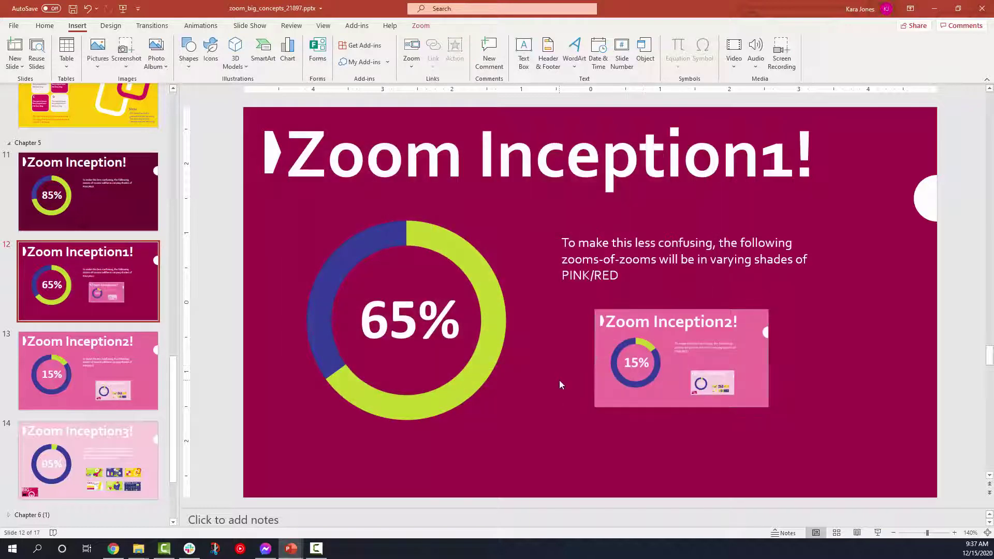
On slide 11, insert a slide zoom to slide 12 and place it lower right.
left_click(108, 201)
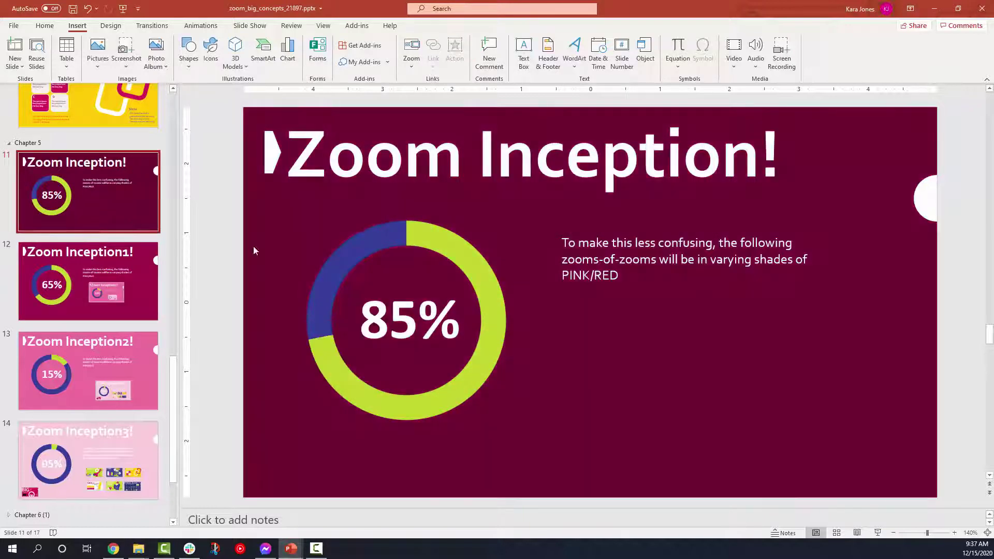
left_click(411, 52)
left_click(416, 107)
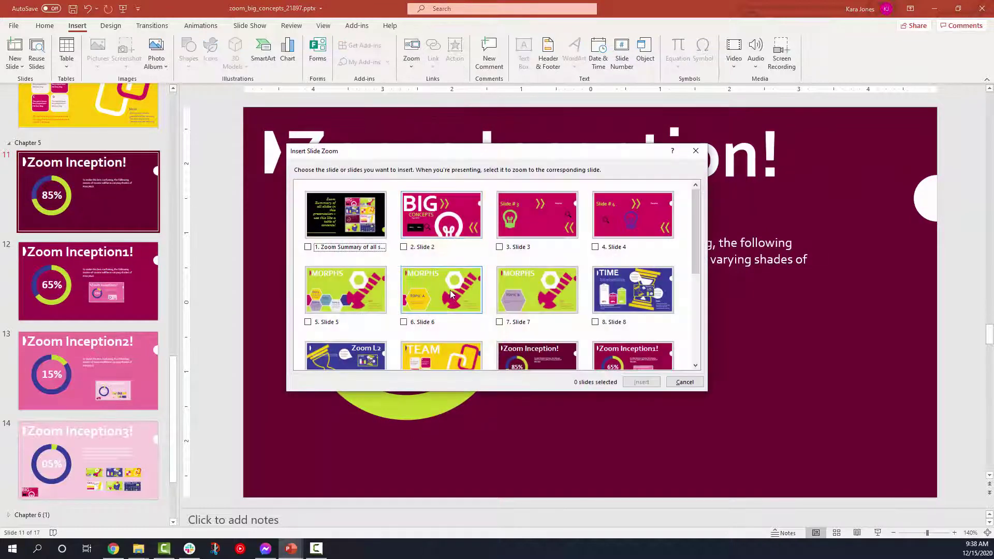
scroll(451, 290, "down", 3)
left_click(613, 218)
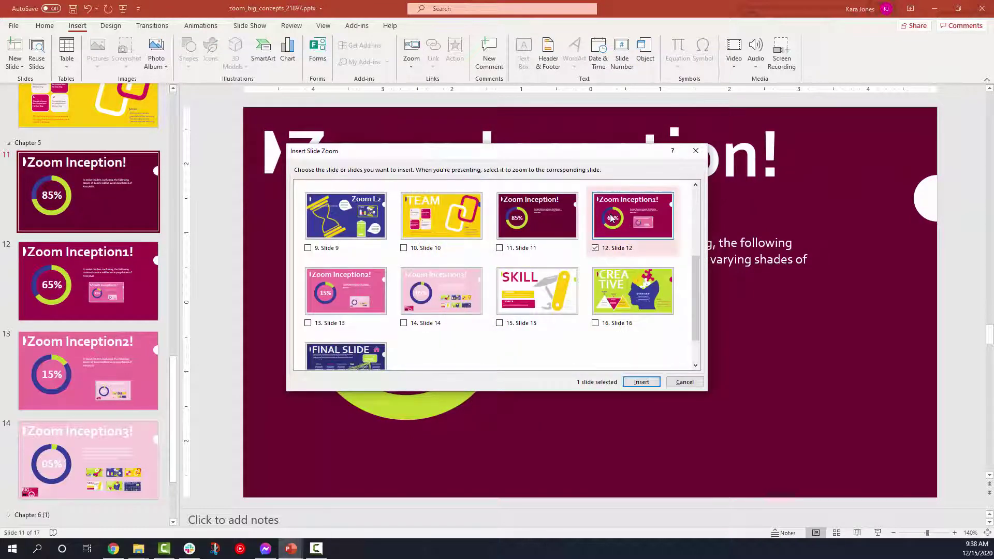
left_click(641, 382)
left_click_drag(607, 340, 751, 411)
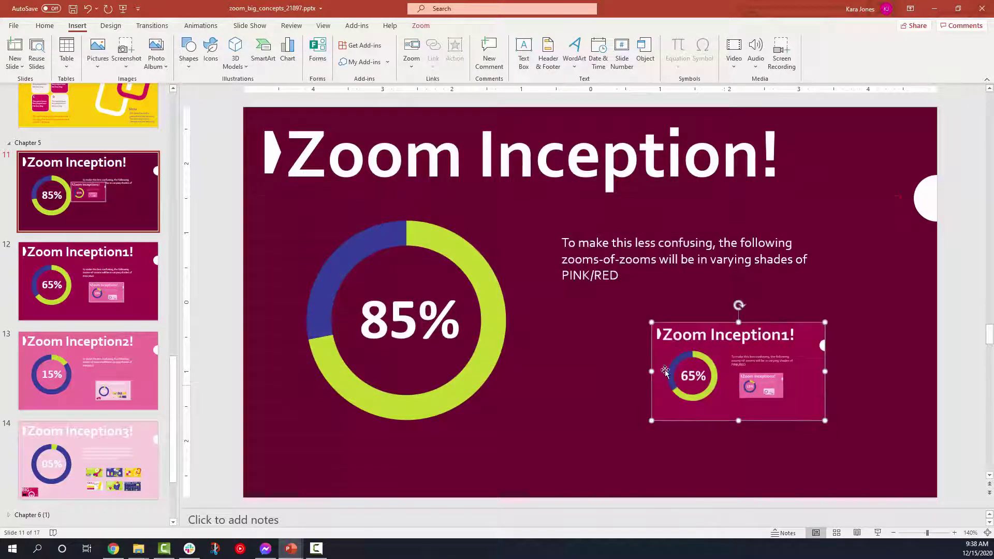
On slide 14, insert a slide zoom linking back to slide 11.
left_click(101, 380)
left_click(101, 449)
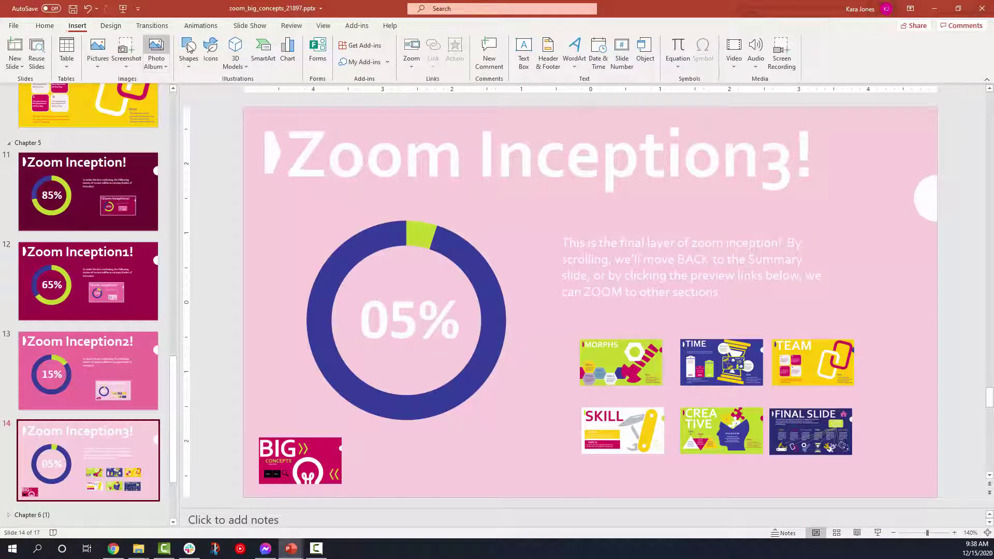
left_click(412, 68)
left_click(417, 110)
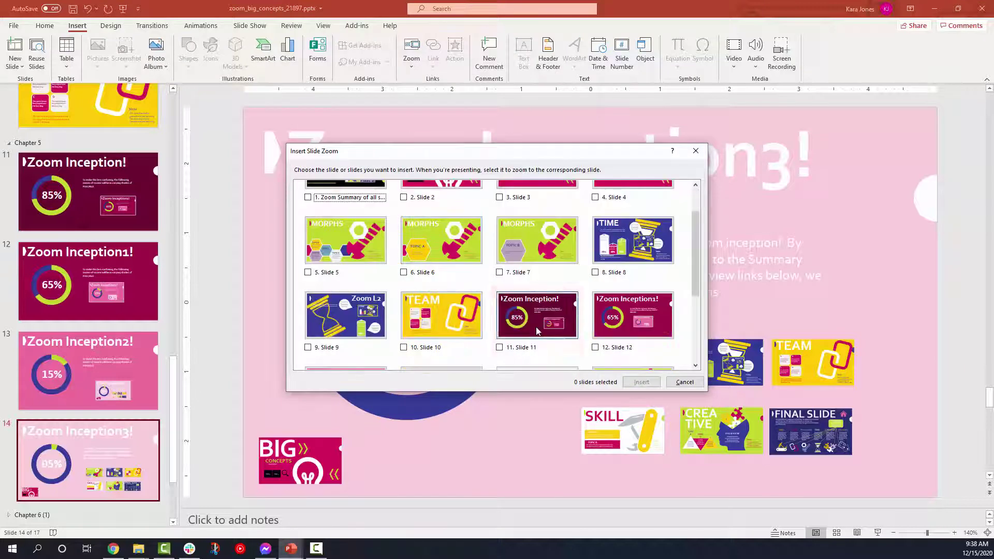
left_click(534, 303)
left_click(642, 381)
Tilt the nested zoom thumbnails on slides 11, 12 and 13.
left_click(82, 199)
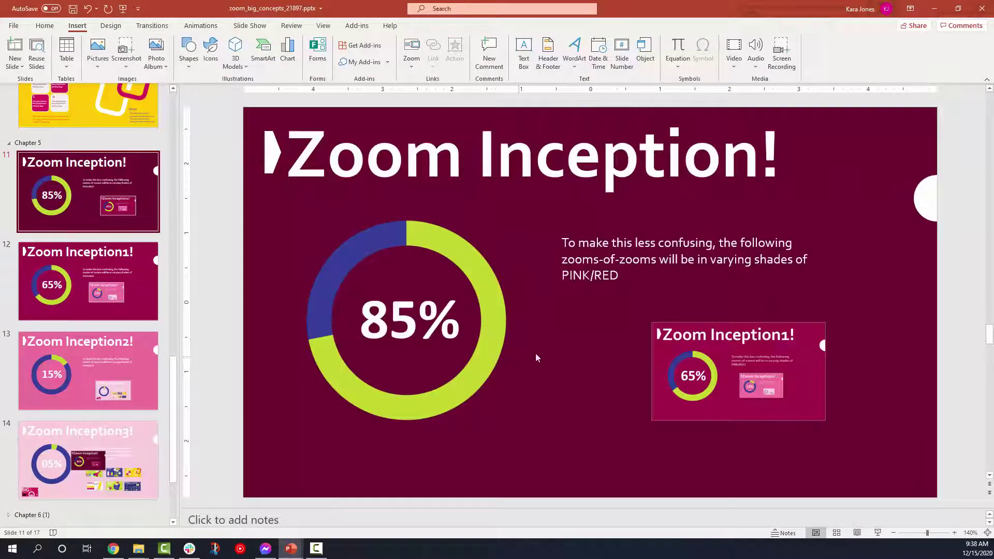
left_click(691, 334)
left_click_drag(716, 306, 803, 290)
left_click(88, 280)
left_click(682, 310)
left_click(88, 371)
left_click(694, 374)
Tilt slide 14's zoom and move it onto the 05% ring.
left_click(148, 455)
left_click(564, 316)
left_click_drag(591, 235, 513, 396)
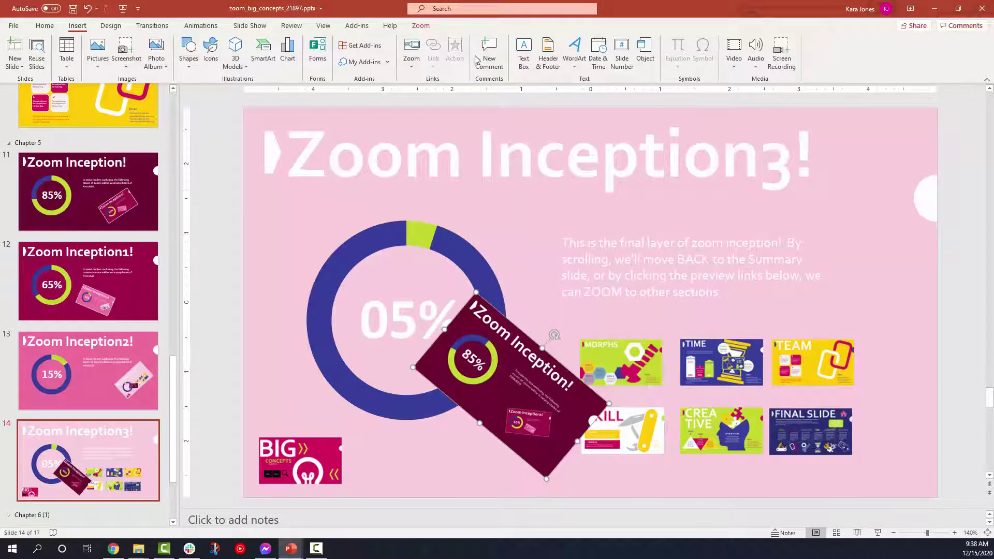
left_click(419, 26)
left_click(66, 203)
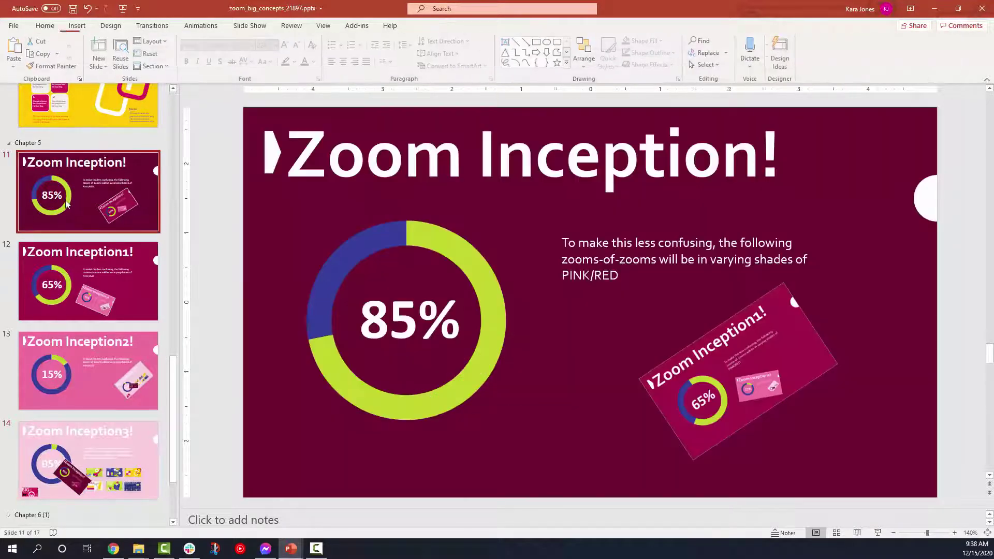
Select the tilted zoom, the 85% ring chart and the Zoom Inception! title on slide 11.
left_click(754, 339)
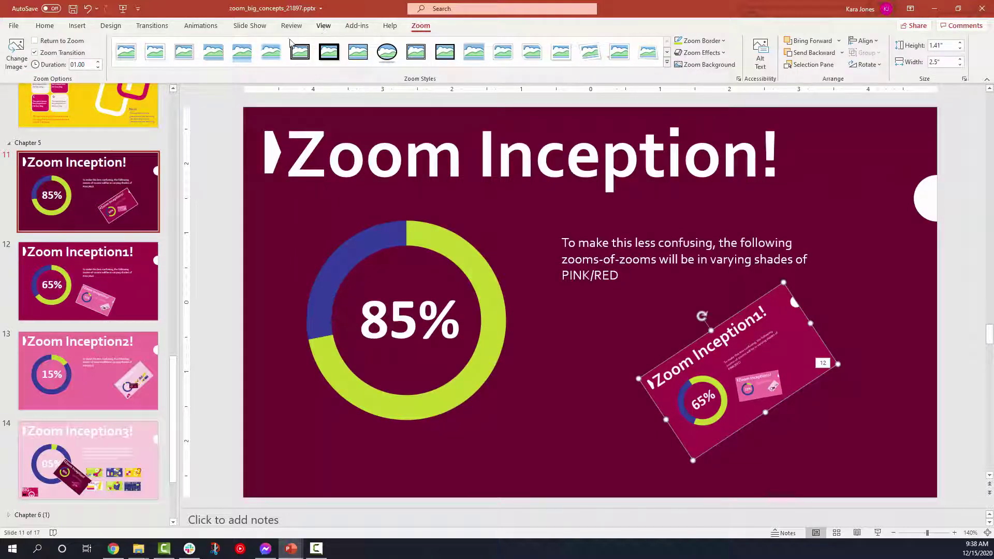
left_click(438, 247)
left_click(477, 25)
left_click(426, 27)
left_click(442, 113)
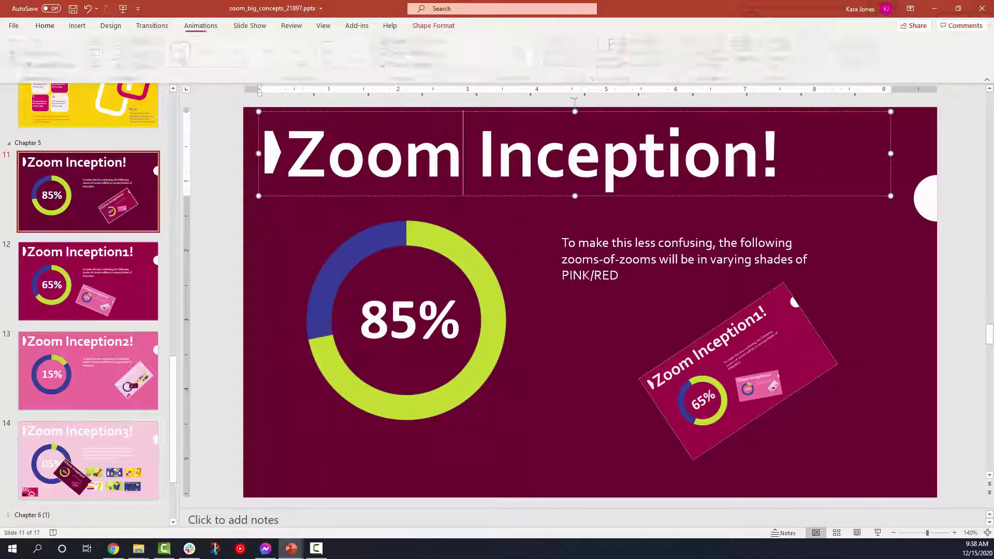
left_click(440, 111)
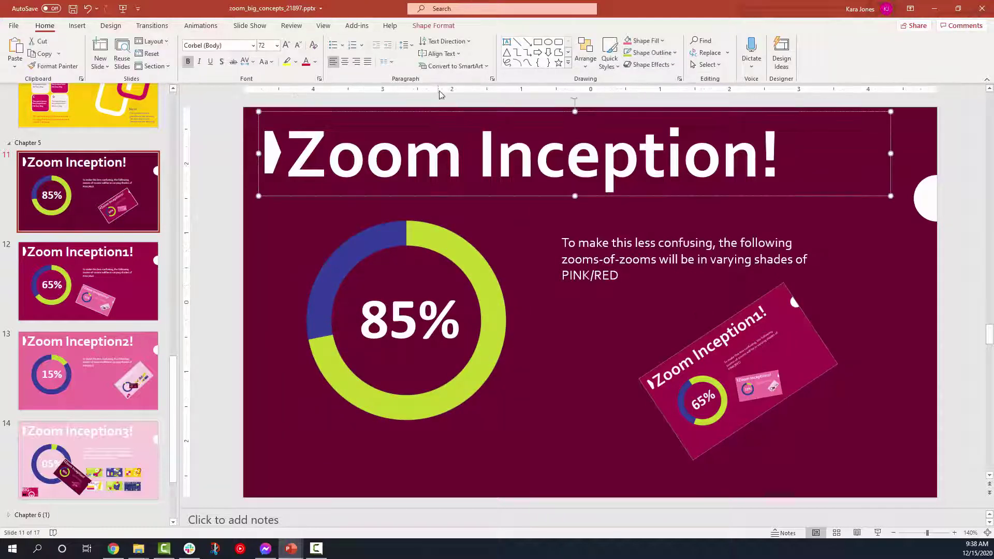
Review the tilted zoom's Zoom tab options, then go to the Zoom Summary slide 1.
left_click(714, 363)
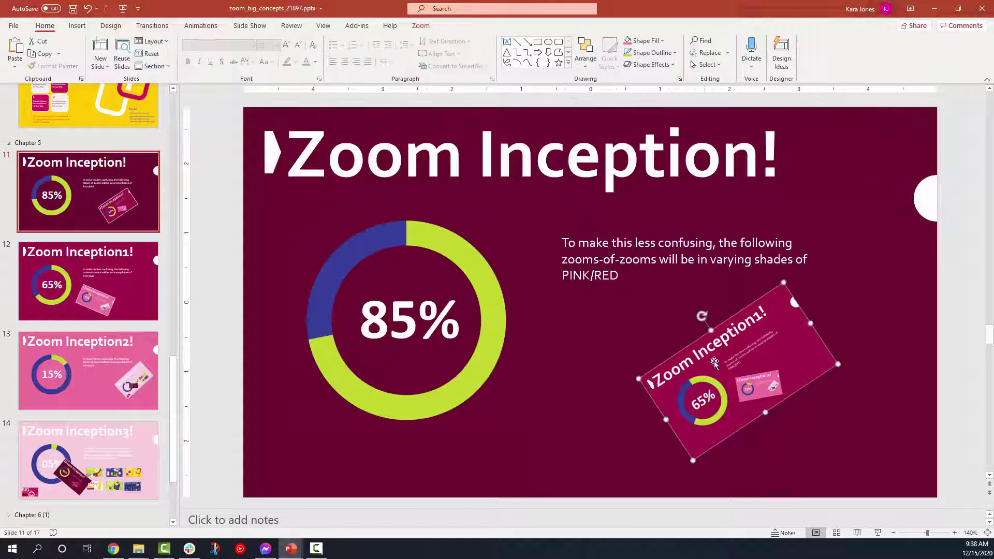
left_click(421, 26)
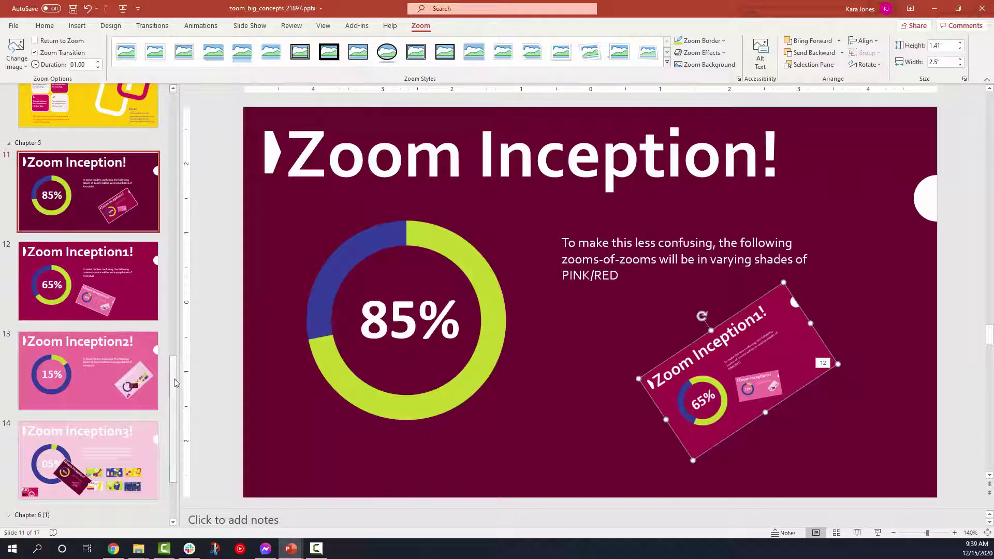
left_click_drag(175, 378, 109, 109)
left_click(103, 117)
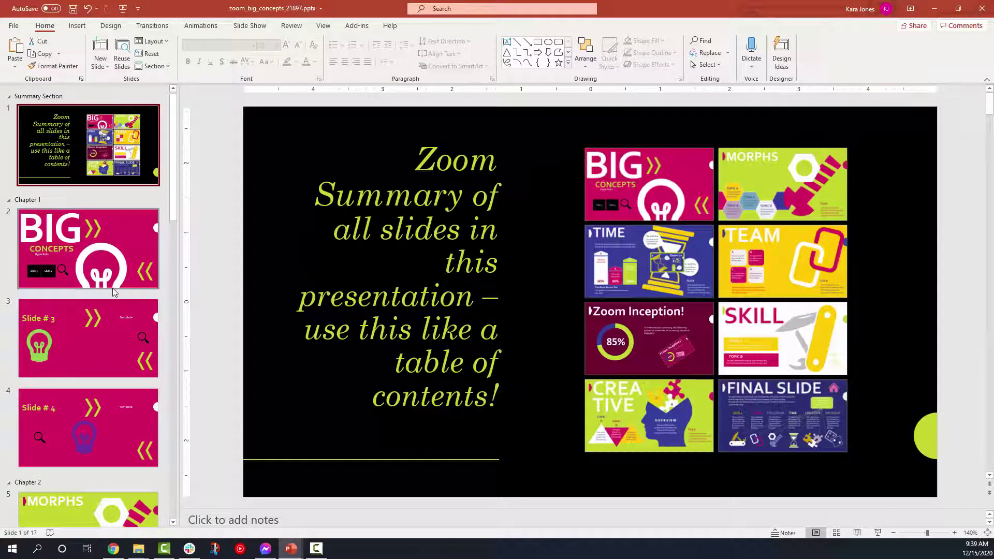
Browse the slide thumbnails and open slide 10, TEAM.
scroll(93, 342, "down", 10)
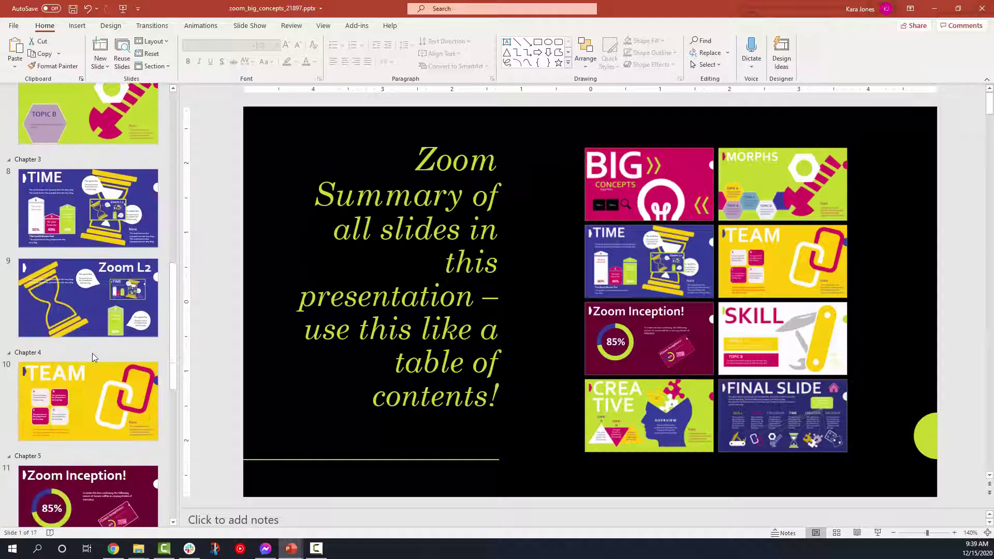
left_click(88, 400)
left_click(109, 313)
scroll(110, 314, "down", 3)
scroll(110, 313, "up", 10)
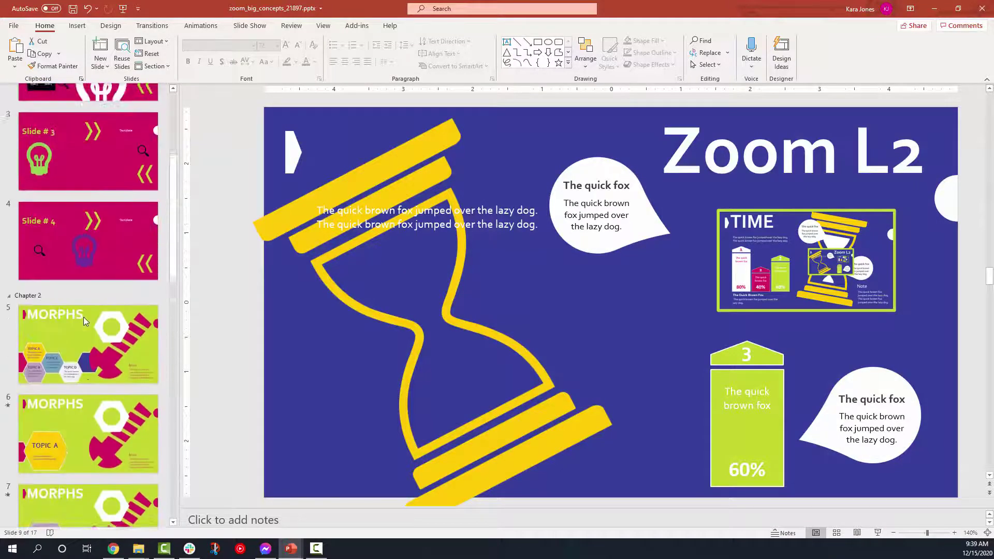
scroll(75, 321, "up", 3)
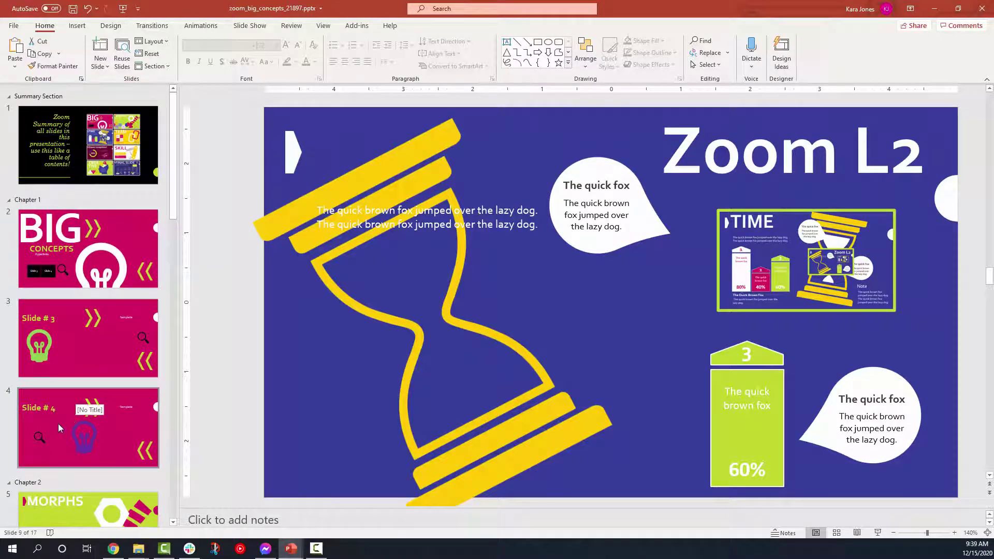
scroll(58, 424, "down", 10)
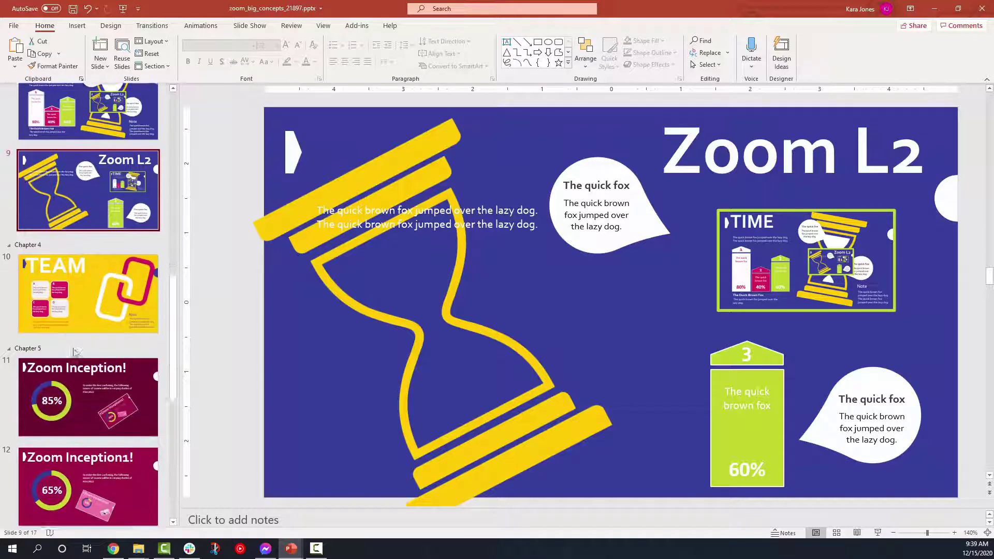
scroll(74, 350, "down", 1)
left_click(81, 269)
Insert a slide zoom to slide 15, SKILL, on the TEAM slide.
left_click(75, 26)
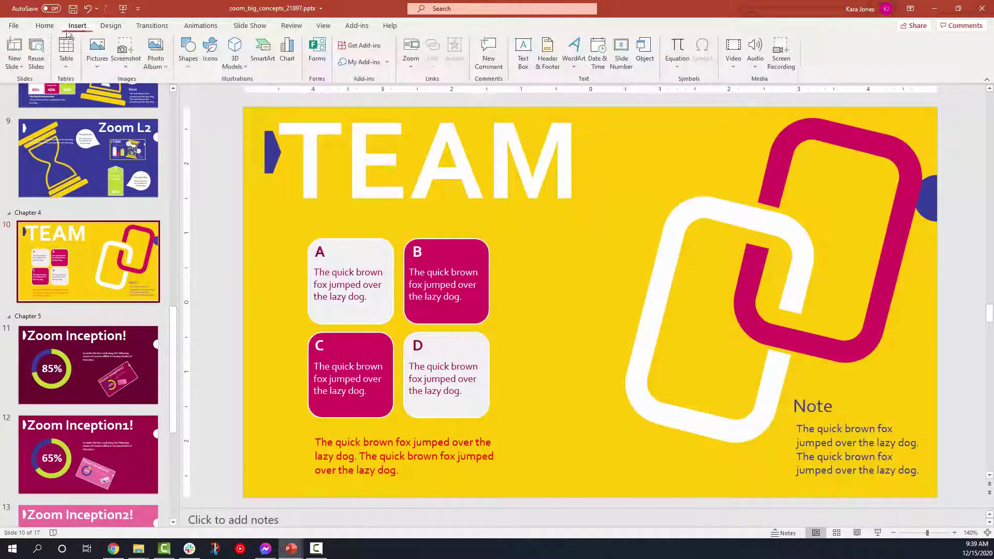
left_click(410, 58)
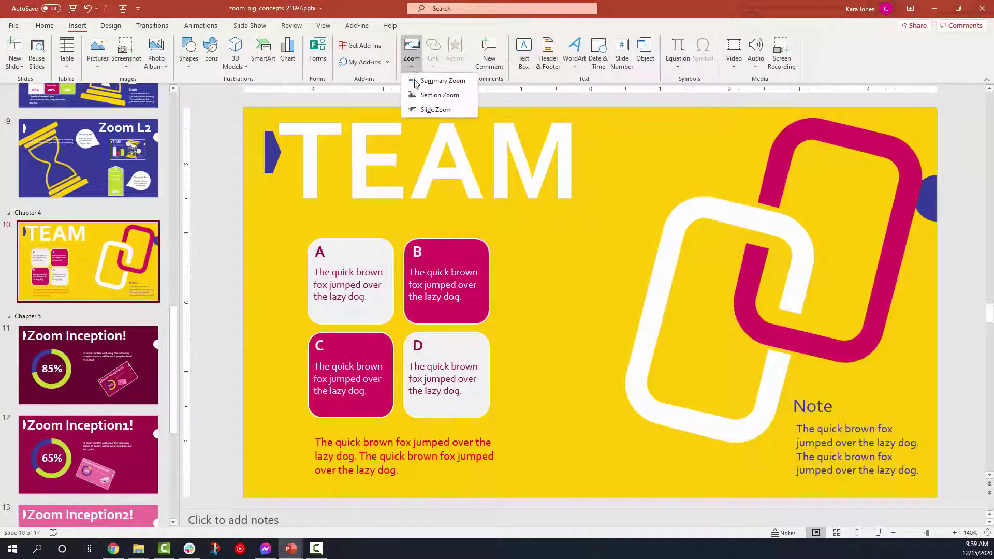
left_click(435, 110)
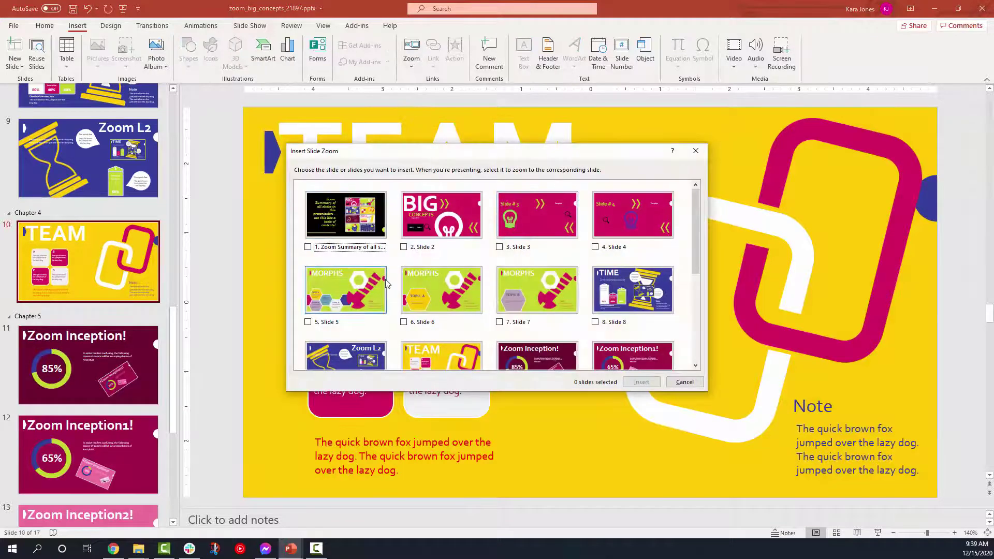
scroll(399, 324, "down", 3)
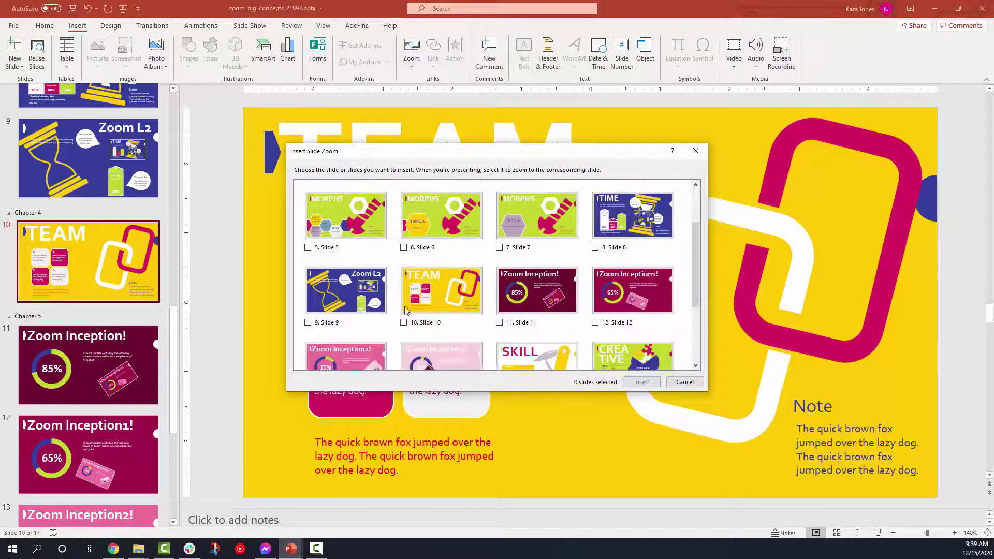
scroll(414, 324, "down", 4)
left_click(516, 274)
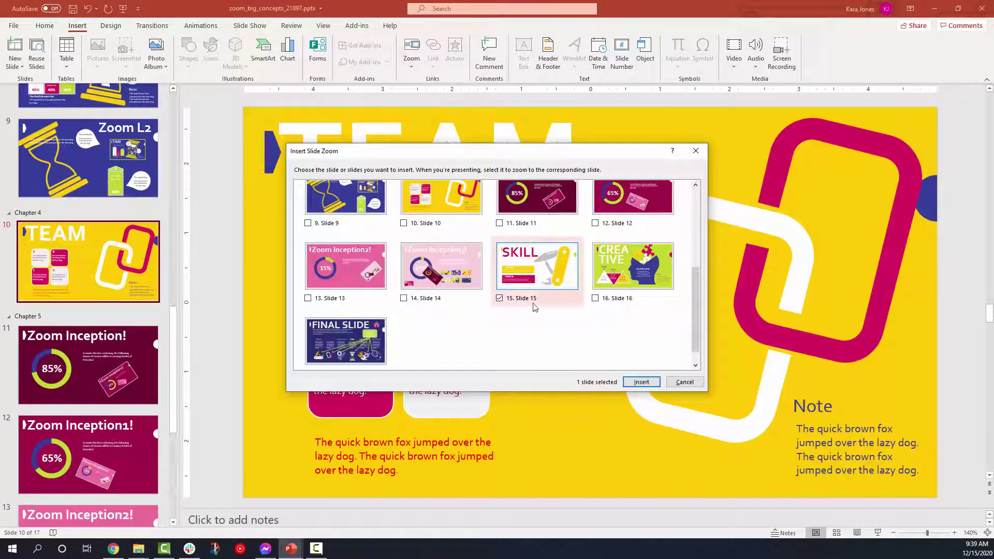
left_click(641, 381)
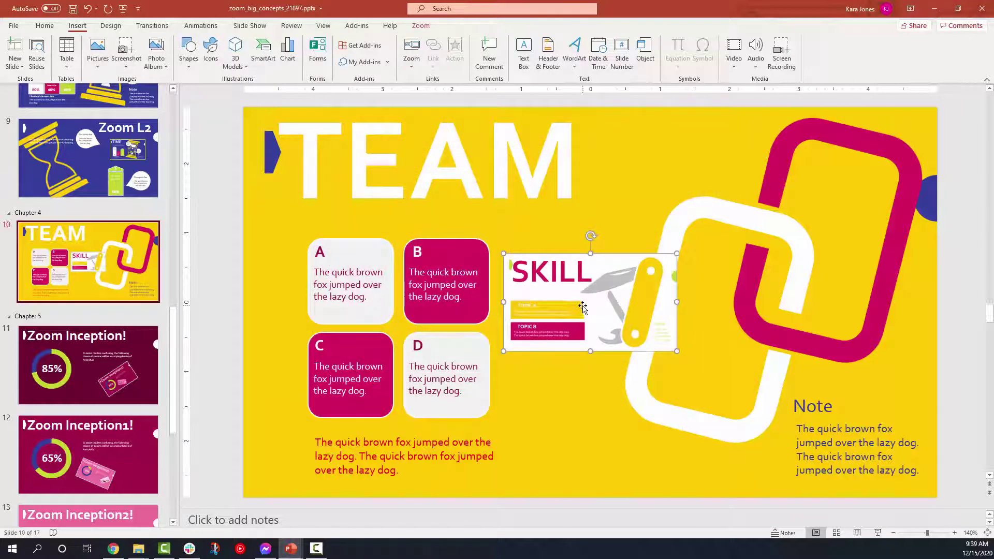
Place the SKILL zoom upright beside the A–D boxes, undoing an accidental rotation.
left_click_drag(569, 313, 650, 339)
left_click_drag(651, 265, 545, 257)
key("ctrl+z")
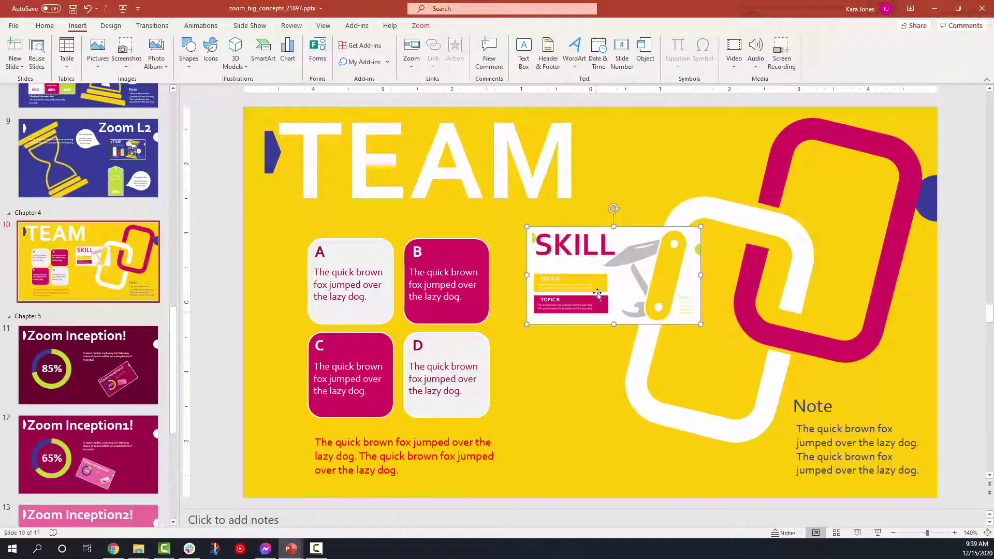
right_click(560, 262)
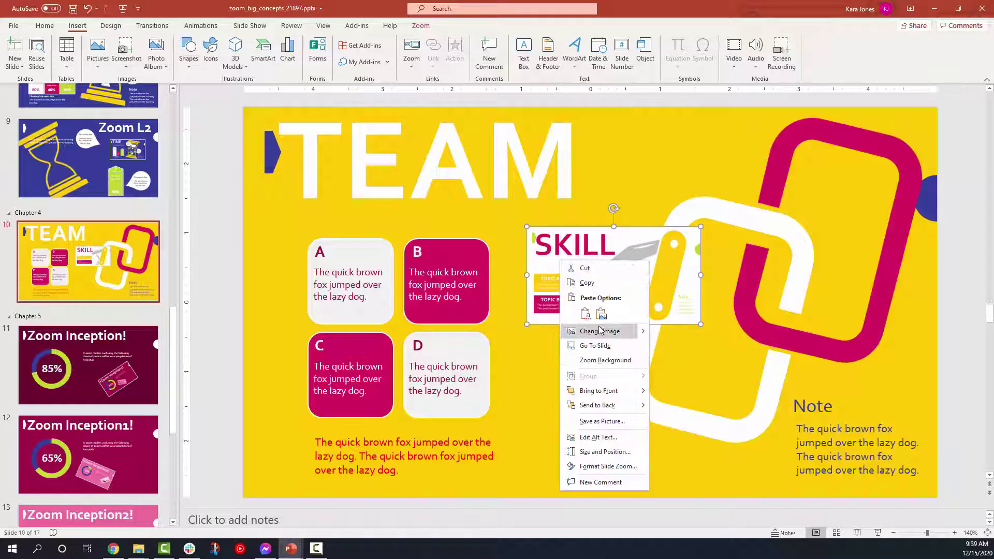
Replace the SKILL zoom's preview with the crossed screwdriver-and-wrench icon found by searching 'build'.
left_click(664, 332)
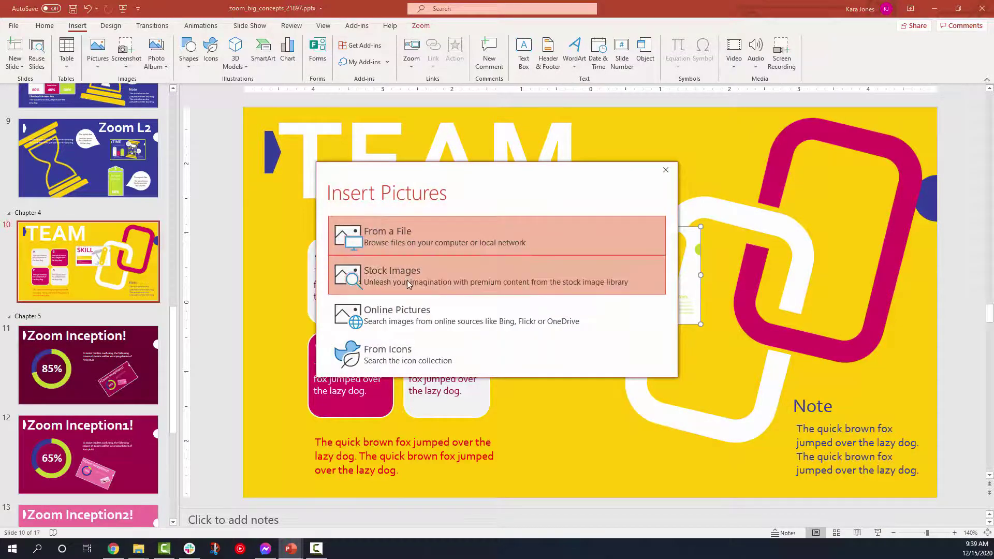
left_click(399, 357)
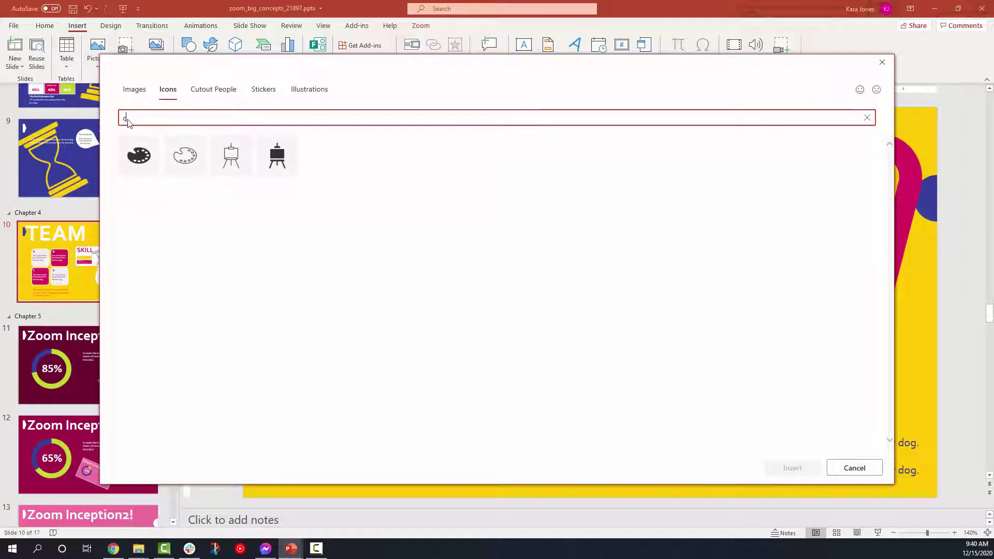
key("BackSpace")
type("build")
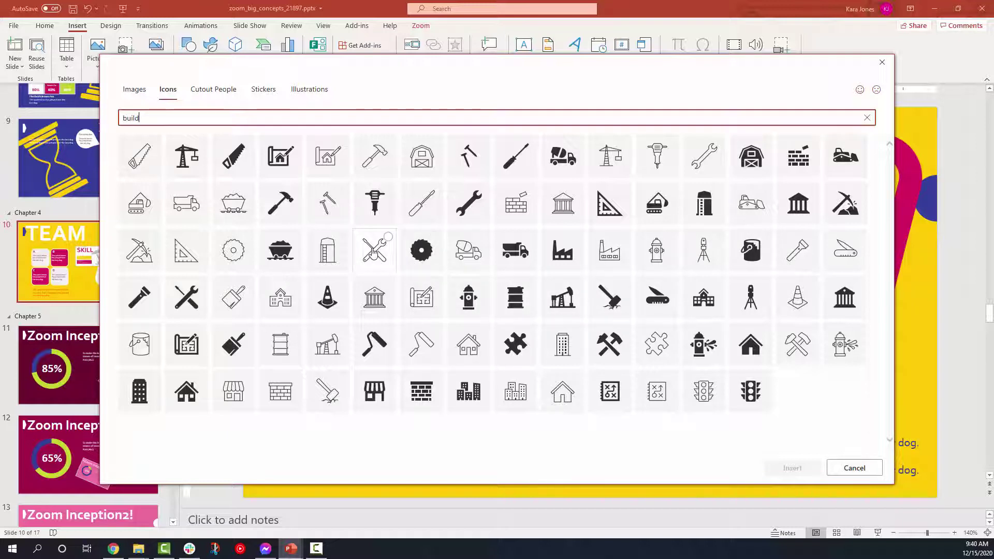
left_click(187, 298)
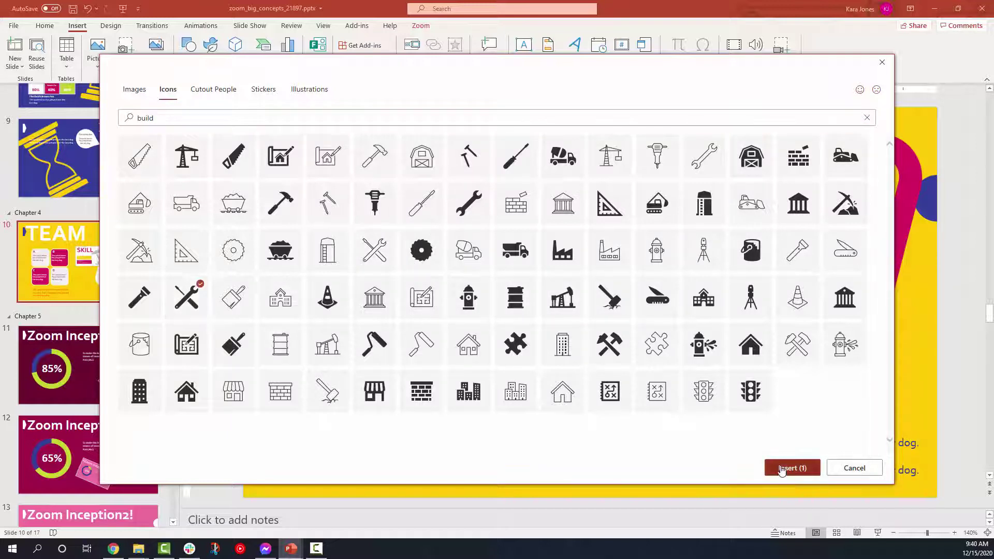
left_click(782, 468)
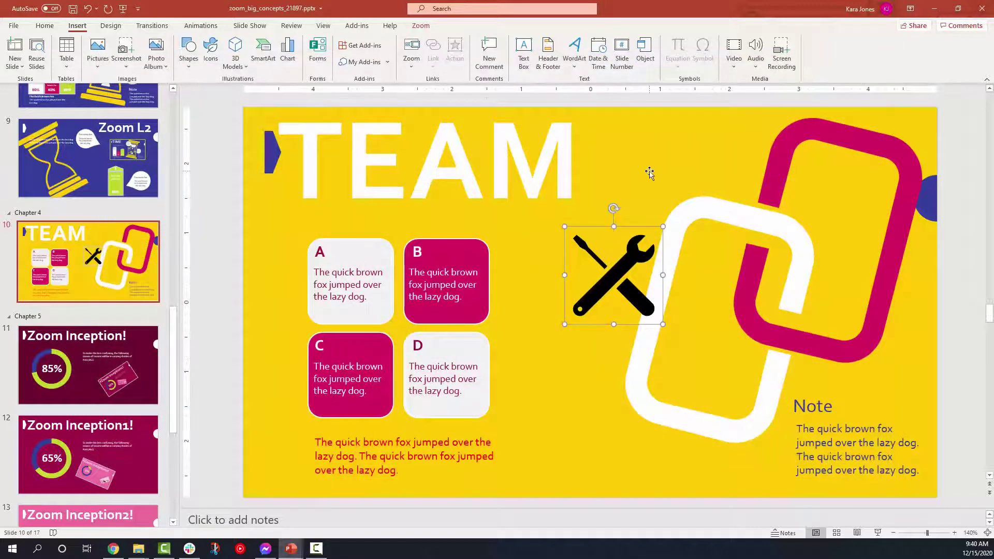
Move the tools icon beside box B and expand the Chapter 6 section.
left_click_drag(605, 280, 572, 318)
scroll(89, 311, "down", 5)
left_click(8, 392)
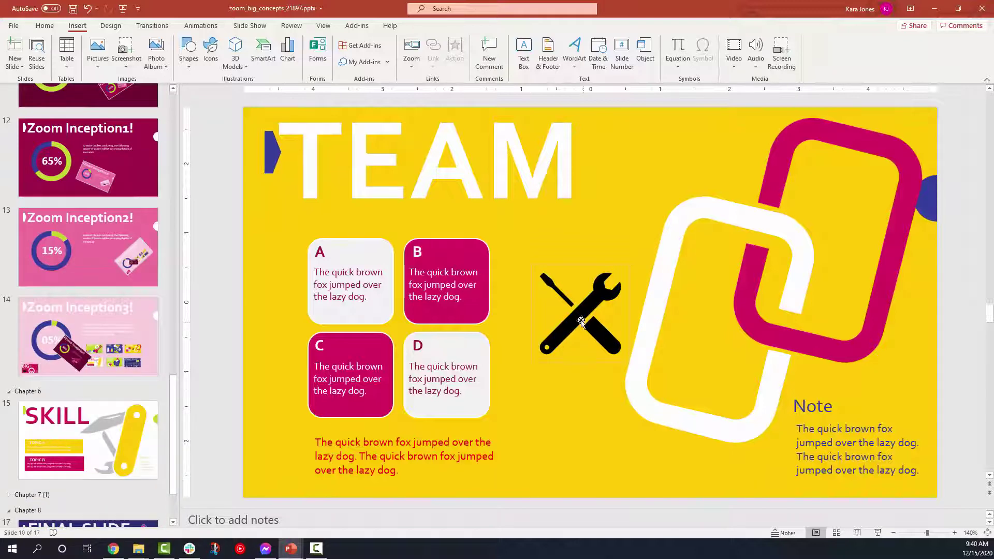
left_click(580, 321)
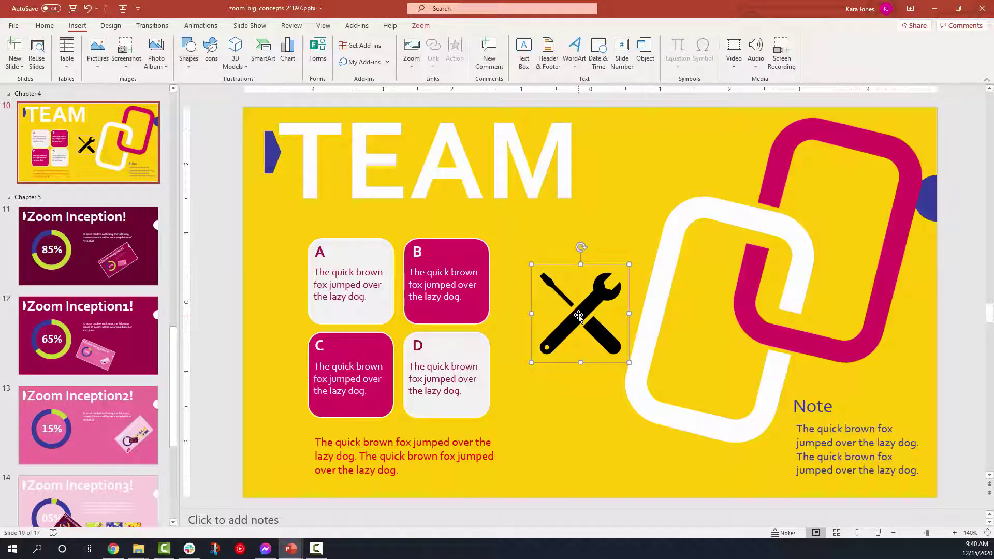
left_click(420, 26)
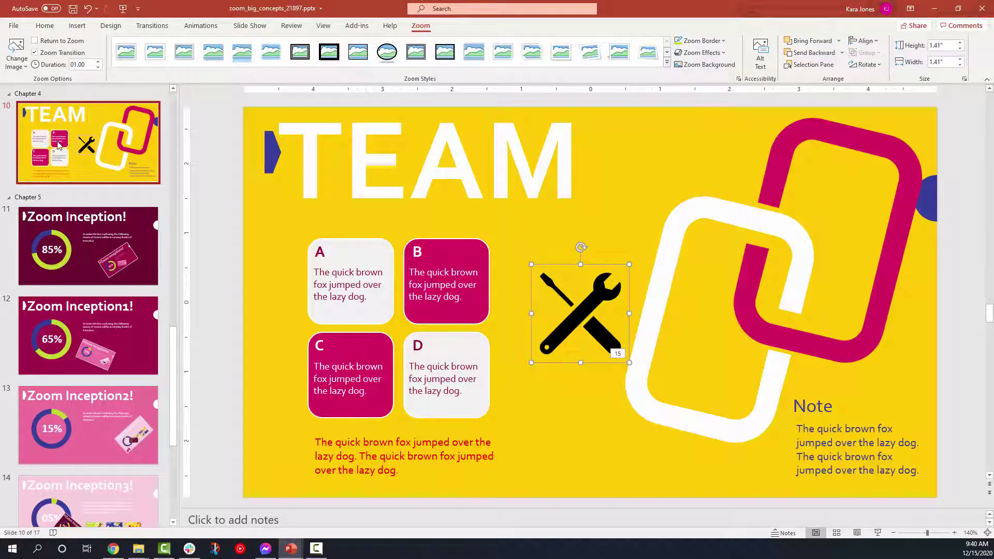
left_click(252, 192)
left_click(634, 163)
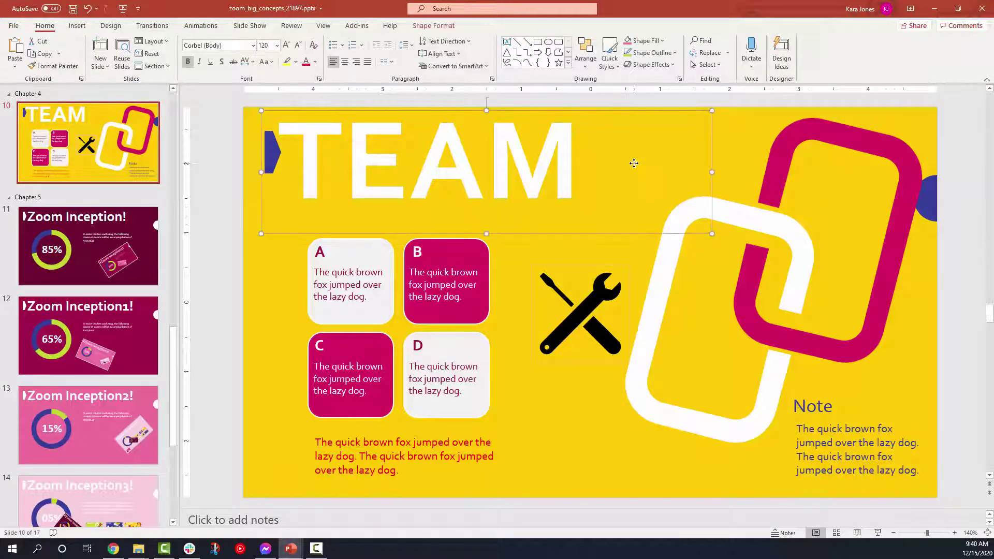
Play the slide show from TEAM and follow the tools zoom into SKILL.
key("shift+F5")
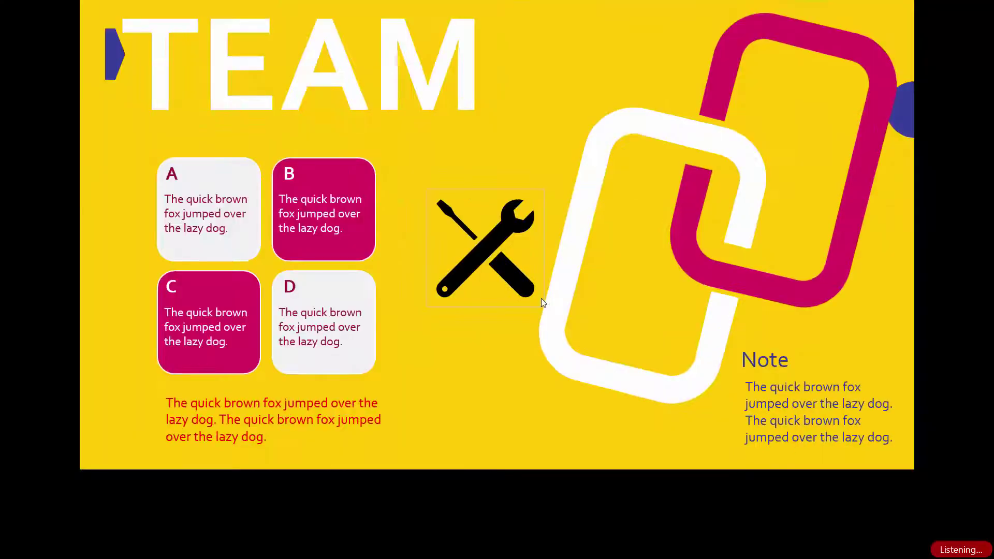
left_click(482, 252)
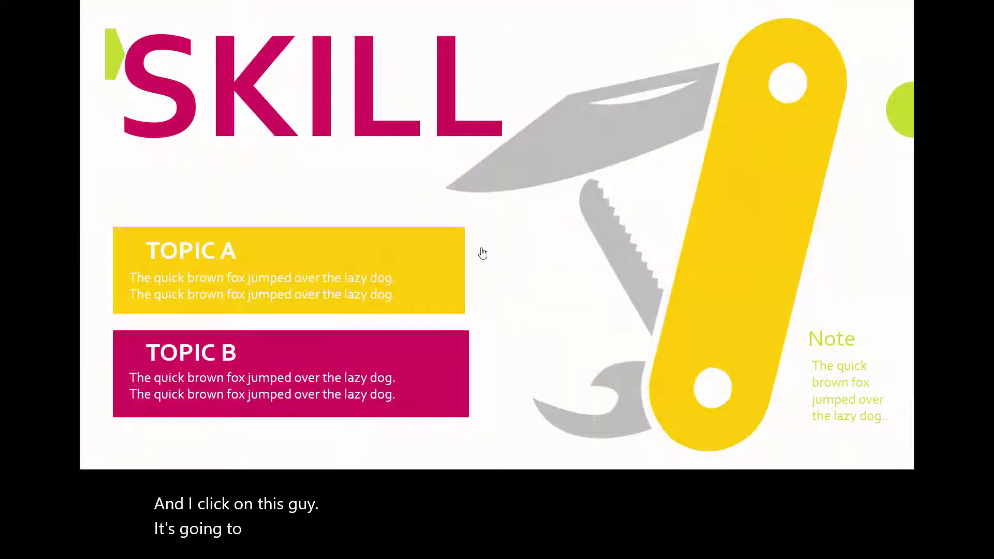
key("Escape")
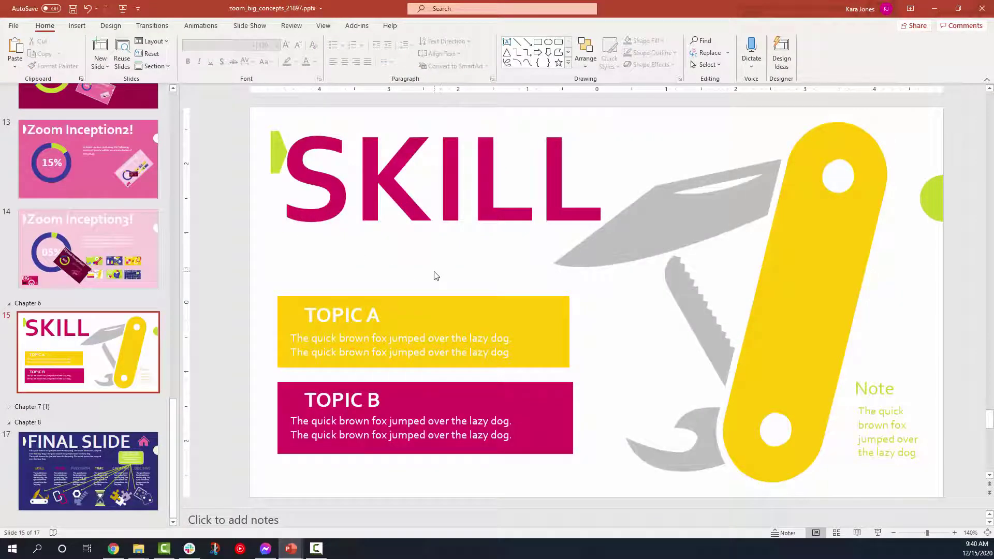
Delete the crossed-tools icon from the TEAM slide.
scroll(165, 242, "up", 5)
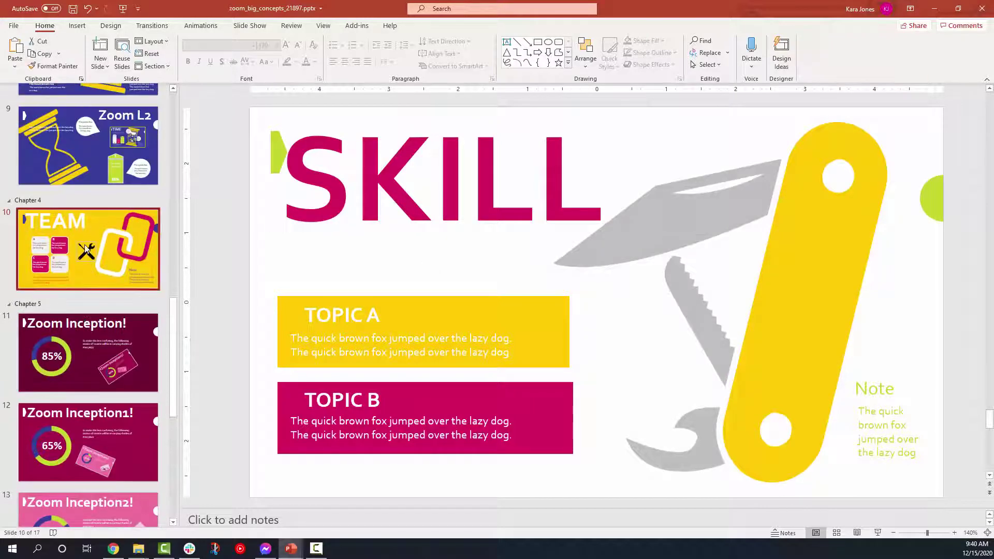
left_click(88, 249)
left_click(582, 306)
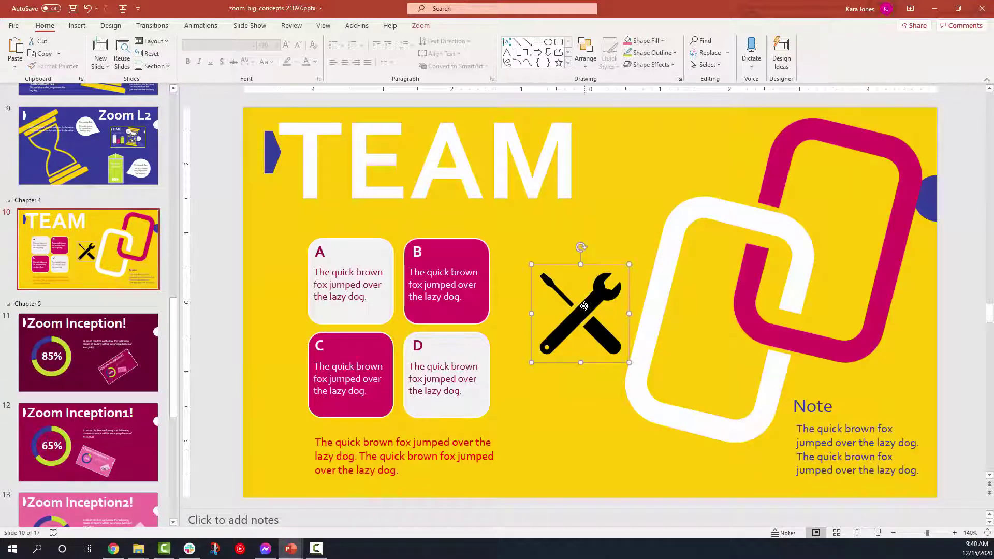
key("Delete")
Draw a green rectangle right of the A–D cards containing the text 'Chapter 1'.
left_click(77, 25)
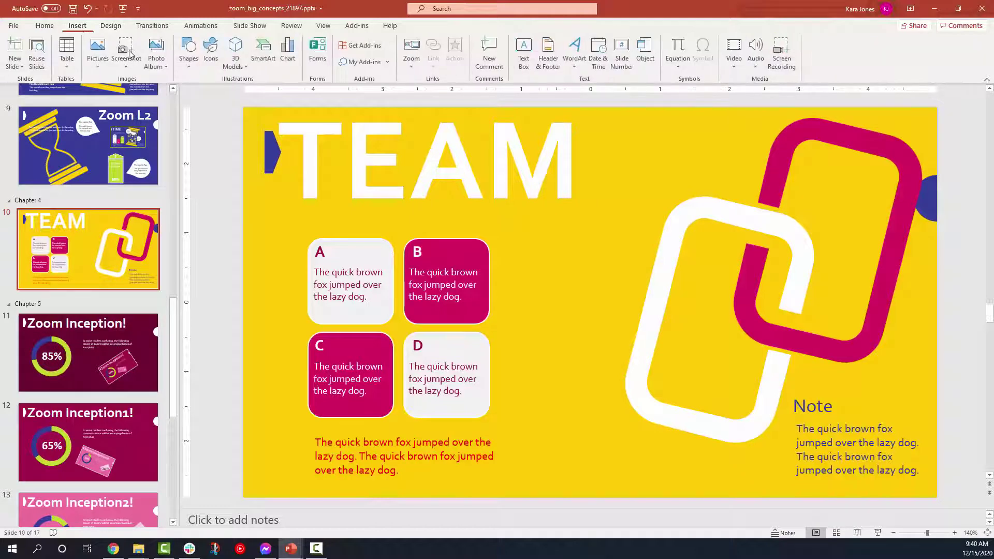
left_click(189, 51)
left_click(215, 95)
left_click_drag(535, 221, 662, 279)
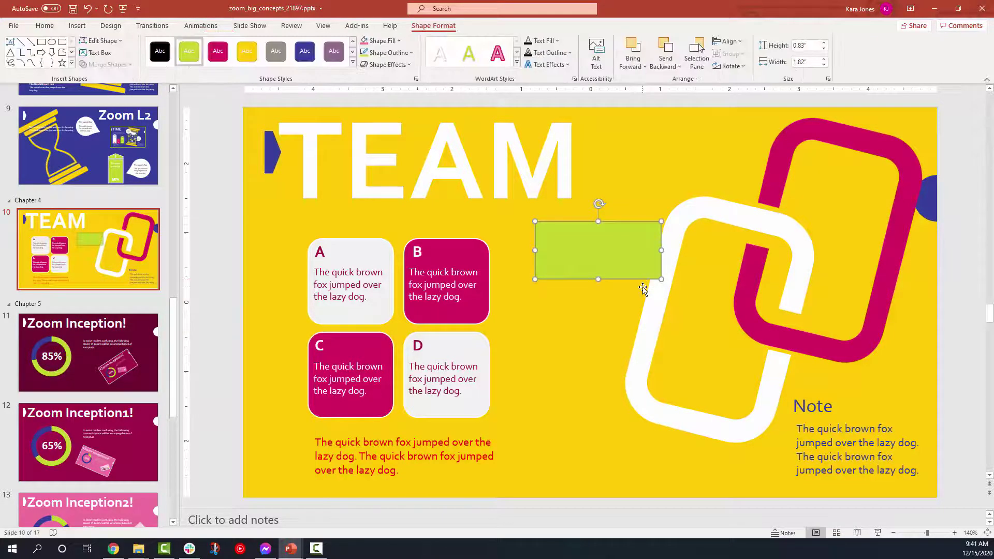
type("Chapter 1")
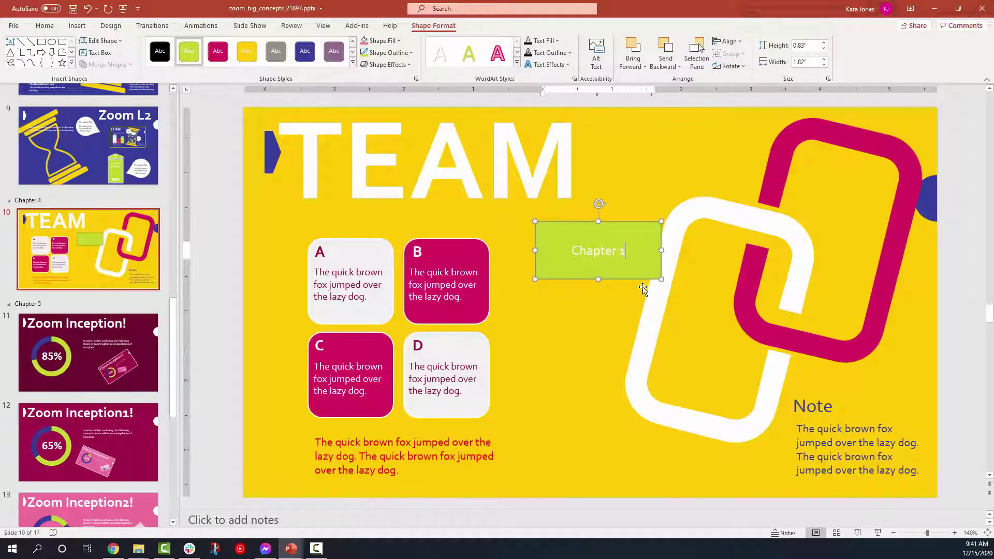
left_click(570, 339)
left_click(568, 265)
Save the Chapter 1 box to the Desktop as chapter1.png, then delete it from the slide.
right_click(551, 272)
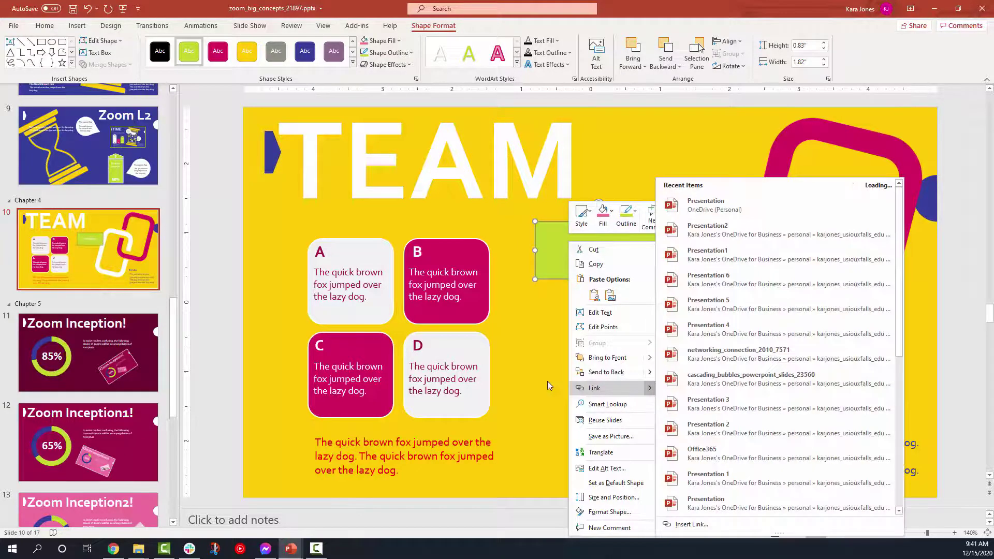
left_click(548, 381)
right_click(574, 269)
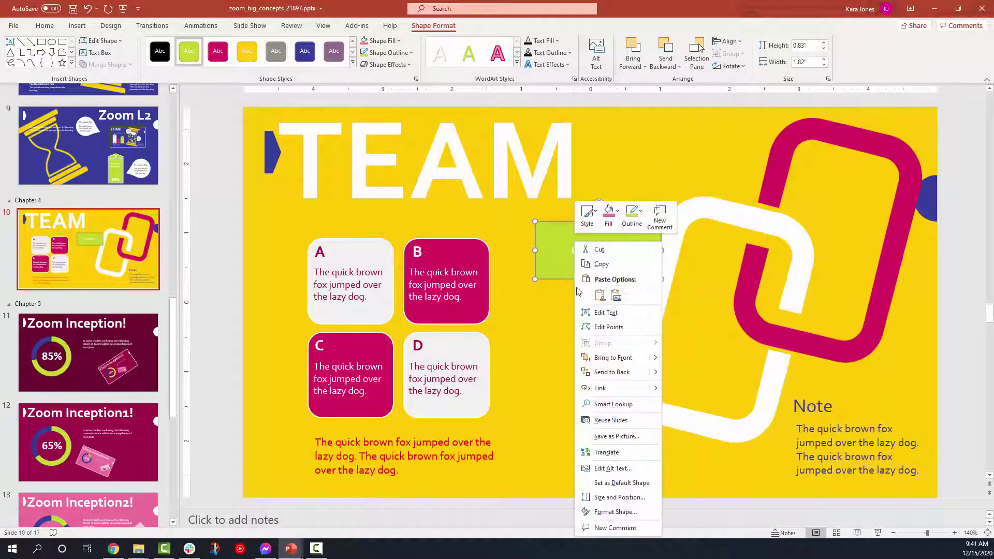
left_click(621, 439)
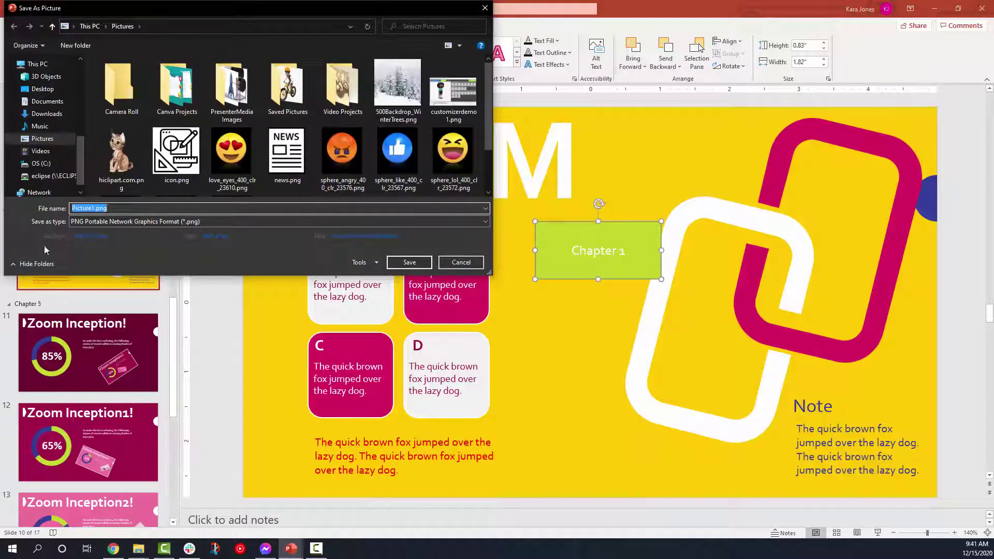
left_click(42, 89)
left_click(85, 208)
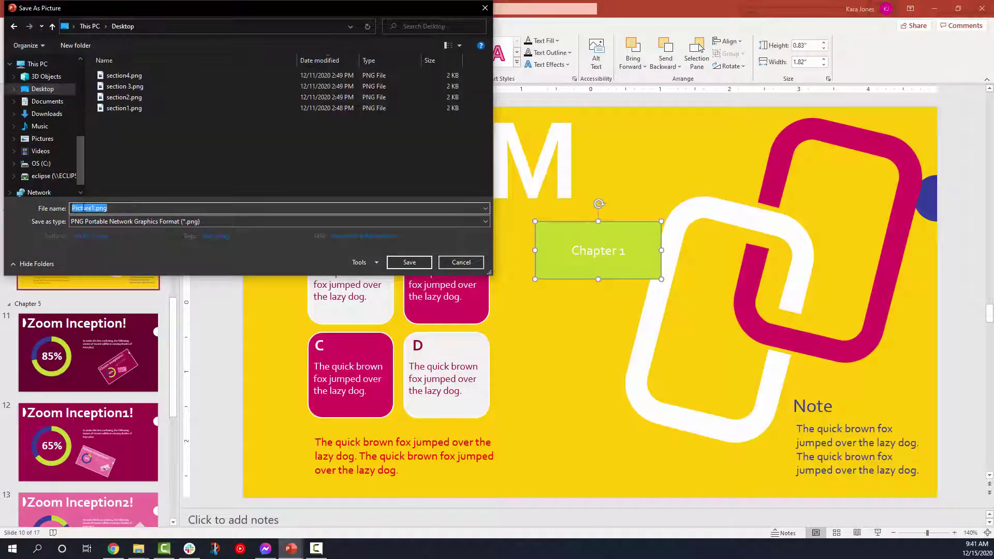
type("chapter1")
key("Return")
key("Delete")
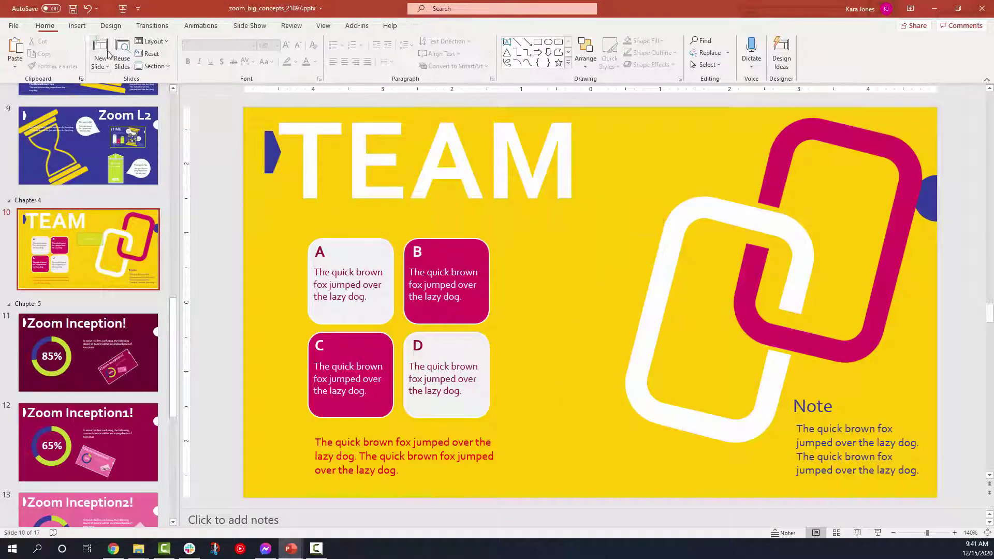
Insert a slide zoom on TEAM targeting slide 15, SKILL.
left_click(77, 26)
left_click(412, 58)
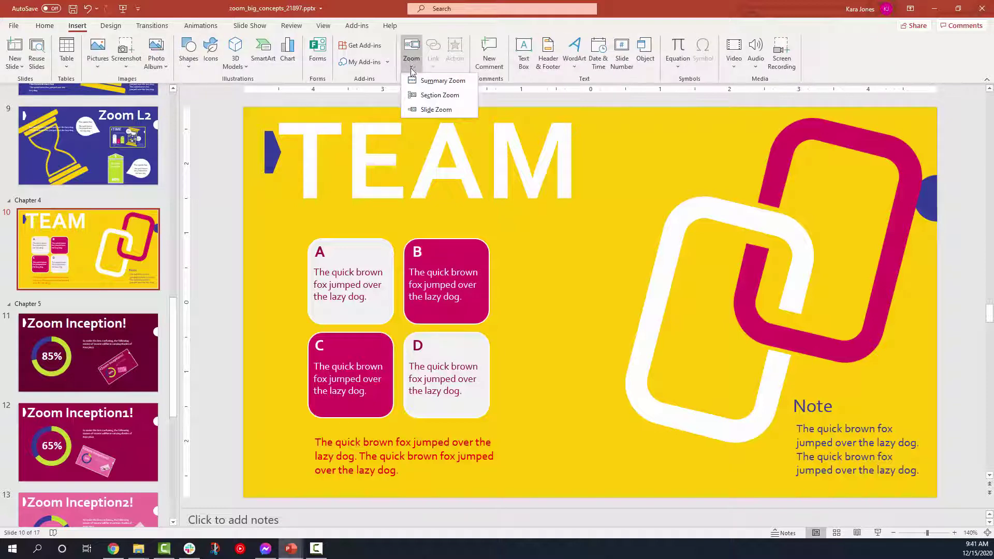
left_click(419, 108)
scroll(419, 307, "down", 5)
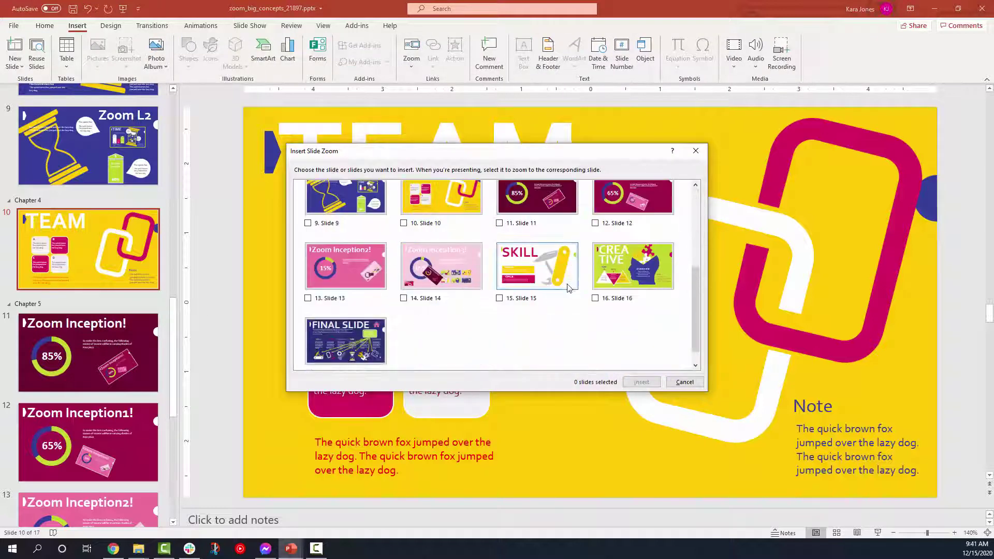
left_click(537, 266)
left_click(650, 386)
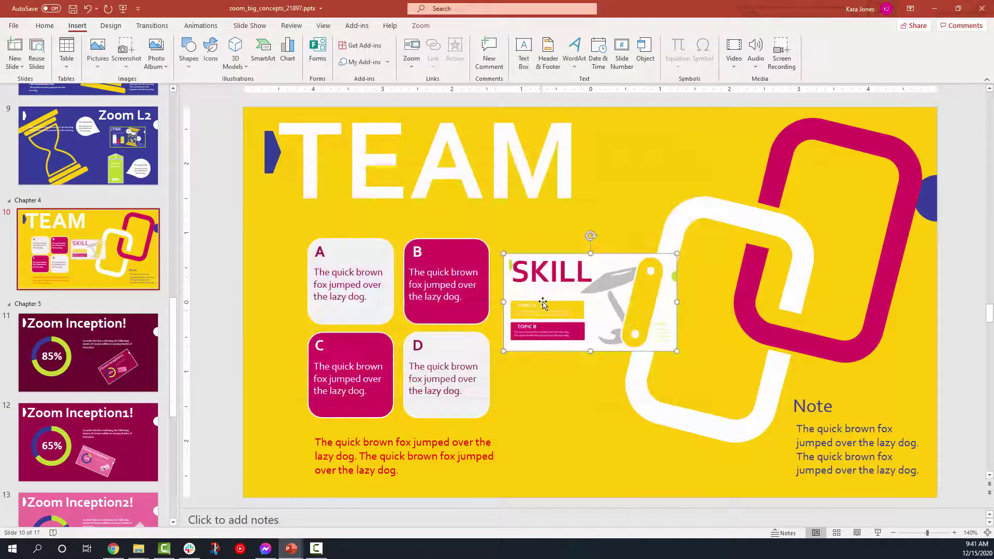
Replace the zoom's preview image with chapter1.png from the Desktop.
right_click(544, 303)
left_click(583, 373)
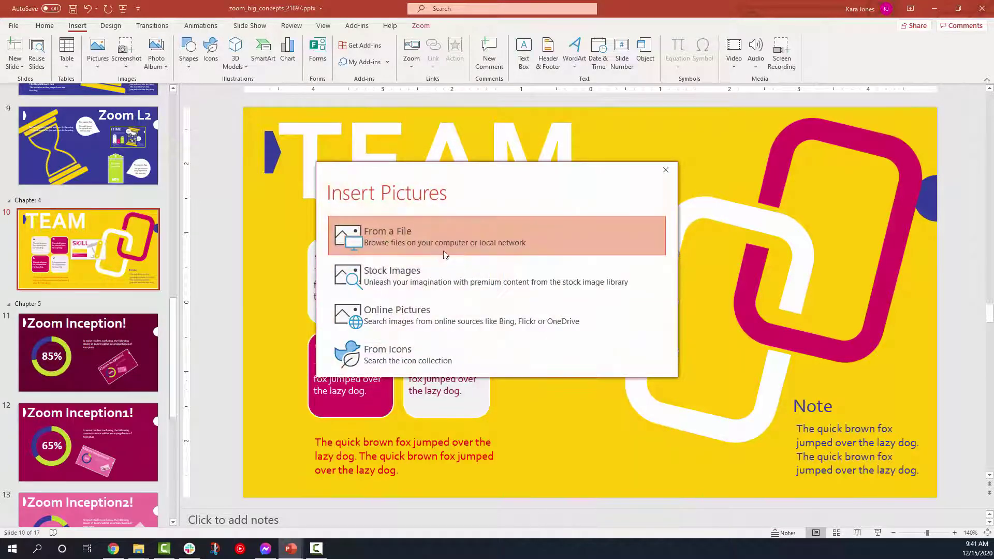
left_click(376, 228)
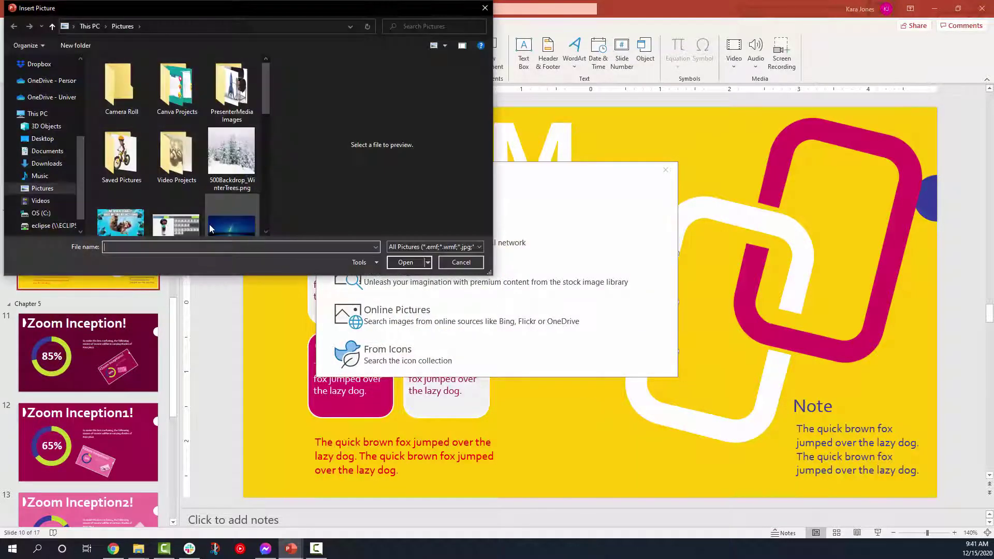
left_click(37, 138)
double_click(122, 76)
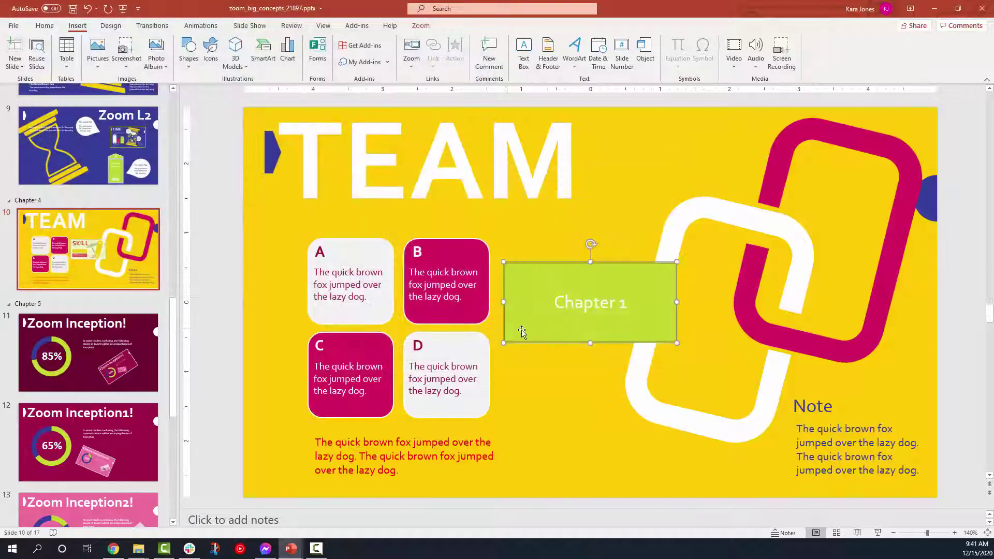
left_click(656, 231)
left_click(628, 303)
left_click(573, 456)
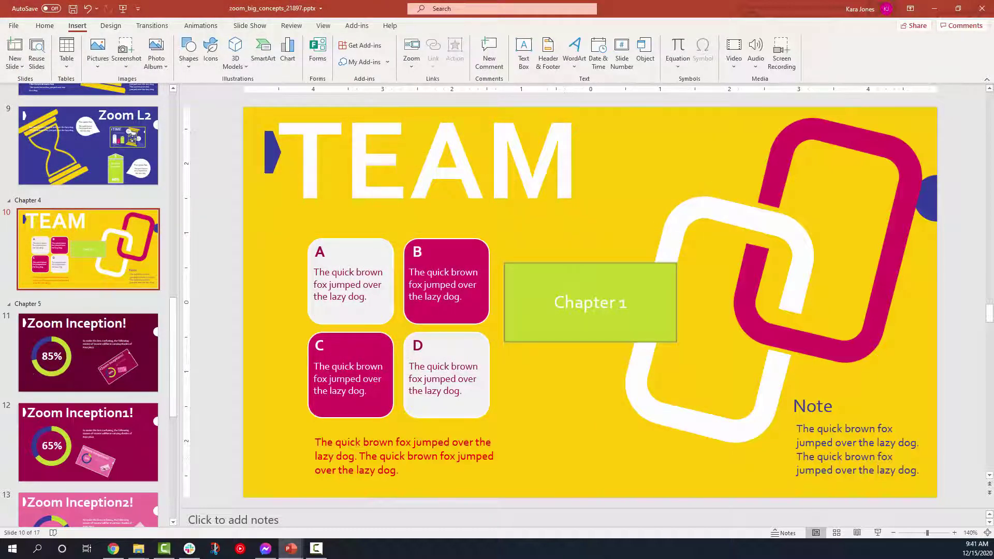
scroll(30, 373, "down", 5)
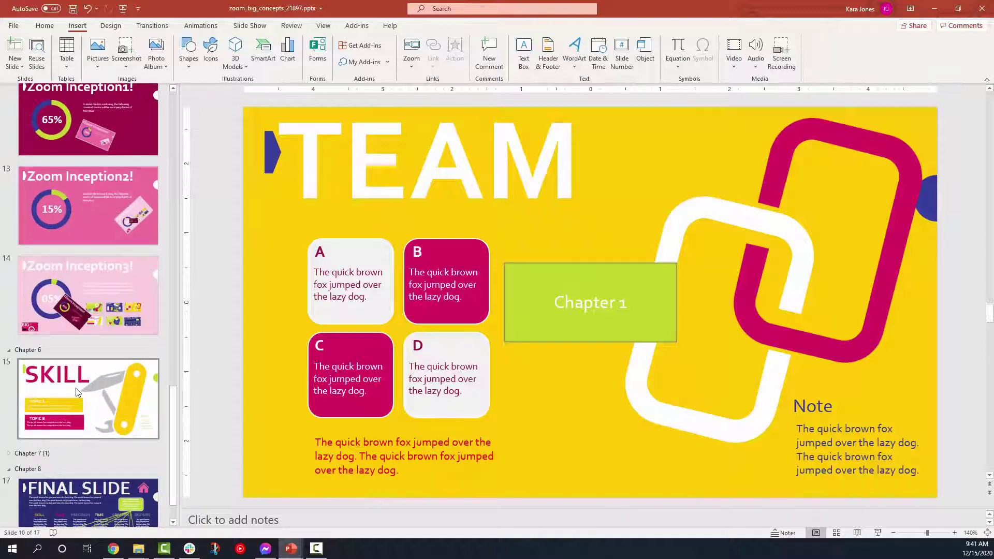
Check the SKILL slide, then go back to TEAM and select the Chapter 1 zoom.
left_click(77, 392)
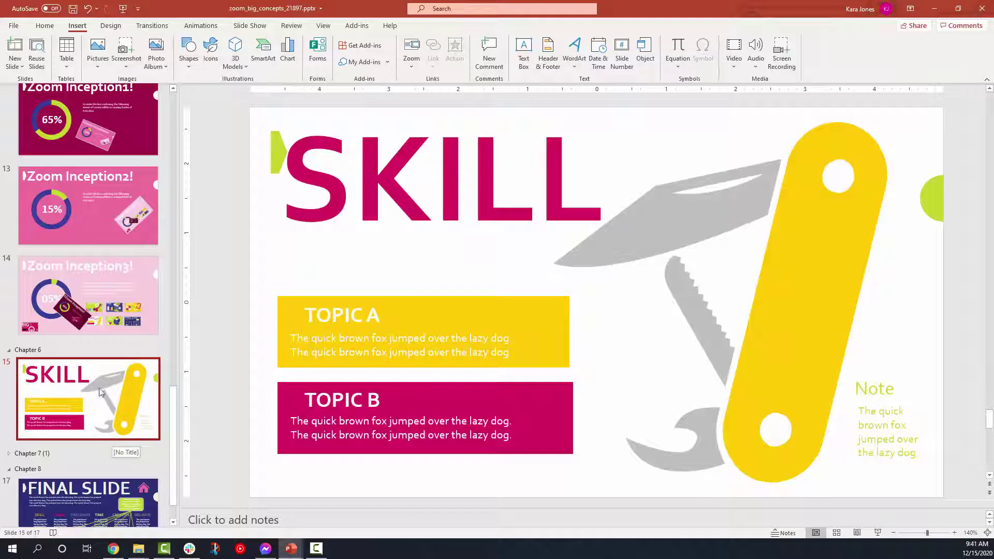
scroll(94, 368, "up", 10)
left_click(97, 359)
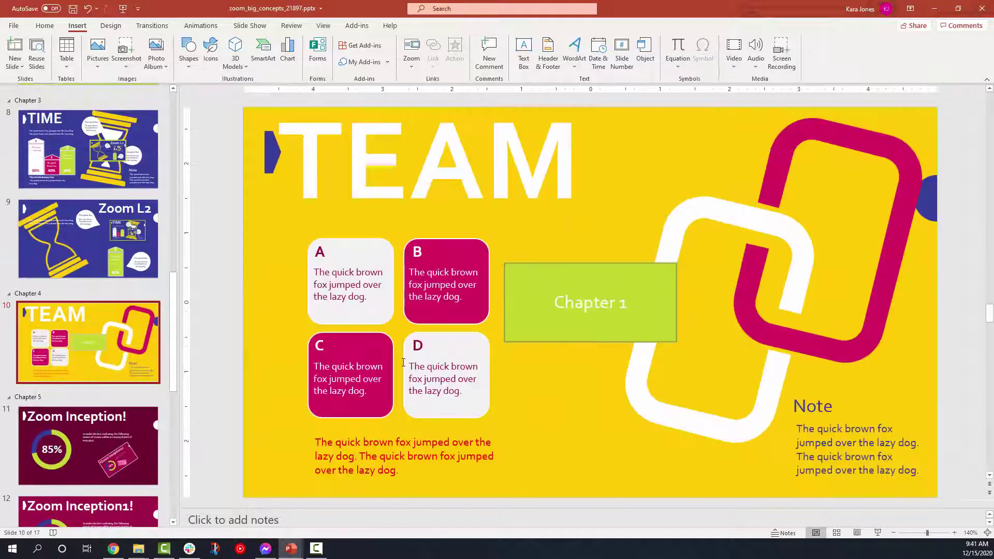
left_click(584, 325)
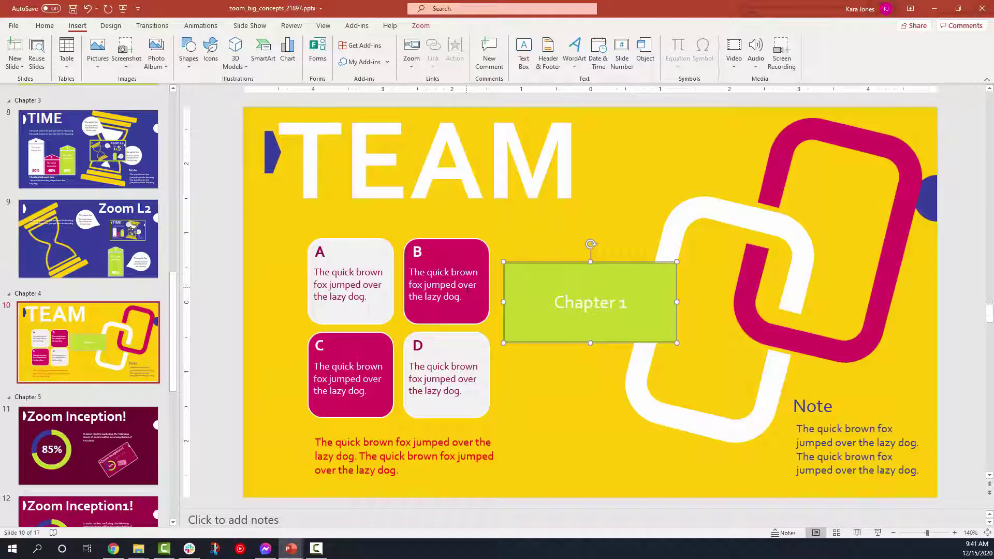
Present from TEAM with Shift+F5, zoom from Chapter 1 into SKILL, then end the show.
key("shift+F5")
left_click(491, 257)
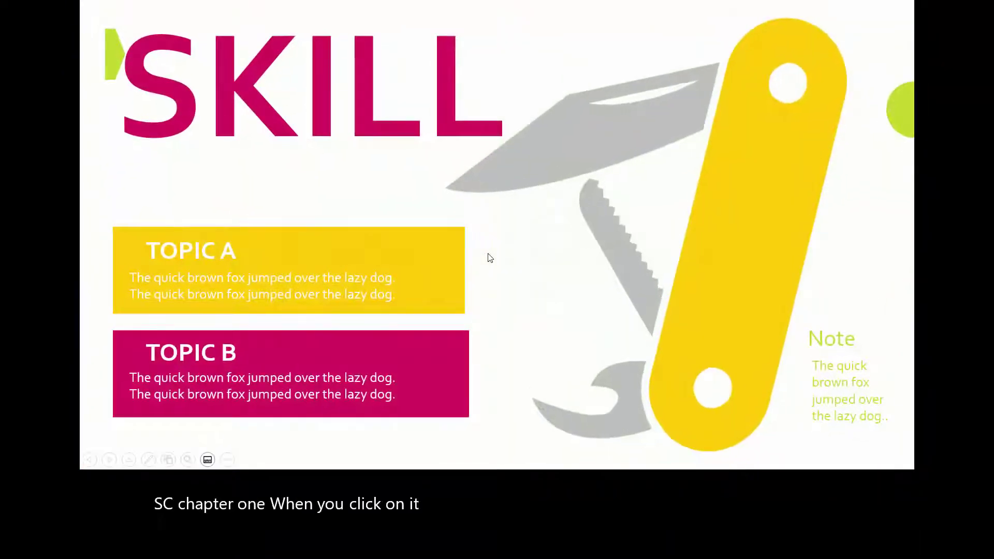
key("Escape")
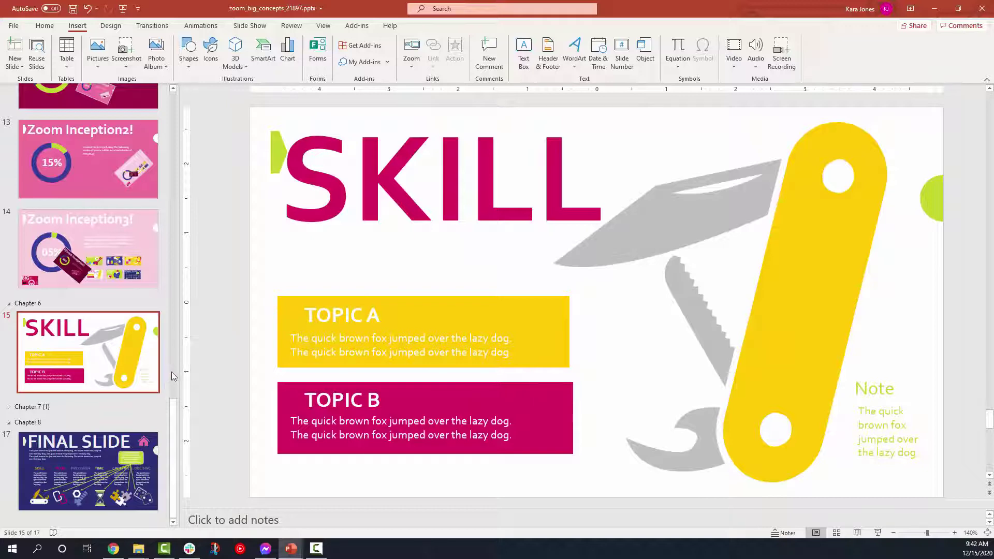
Expand the Chapter 7 section and present through the hyperlinks to Slide # 3 and Slide # 4.
left_click(13, 407)
scroll(219, 414, "up", 1)
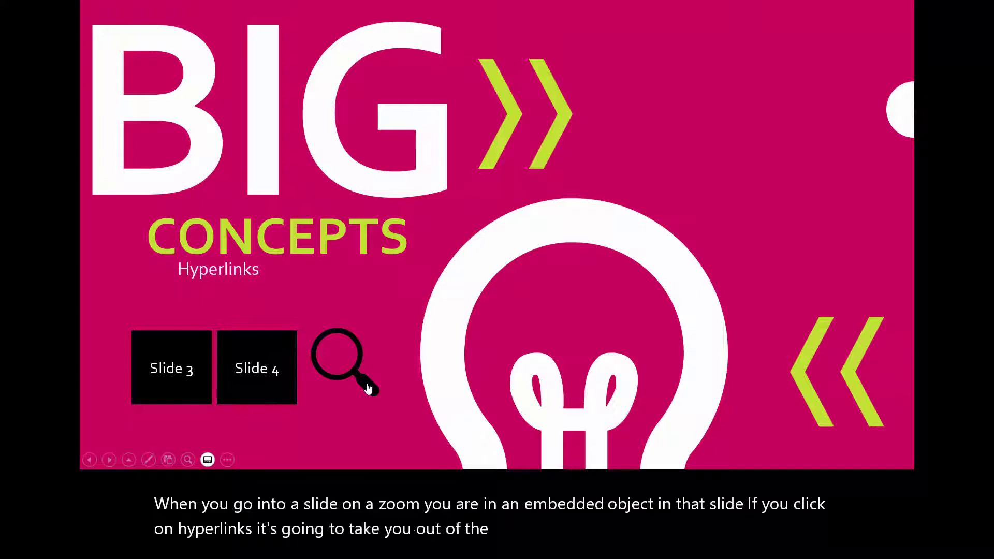
left_click(481, 346)
left_click(481, 346)
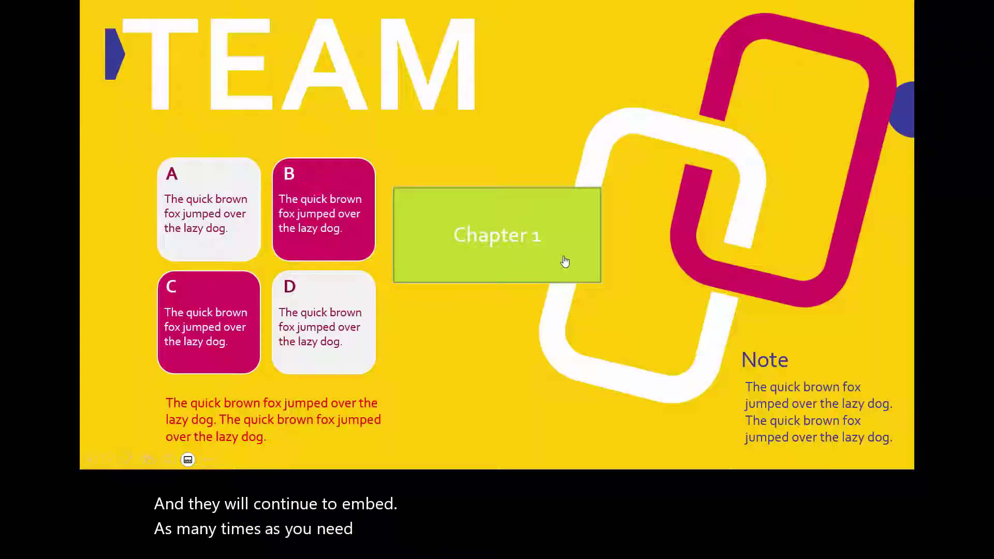
End the slideshow and open slide 1, the Zoom Summary table of contents.
key("Escape")
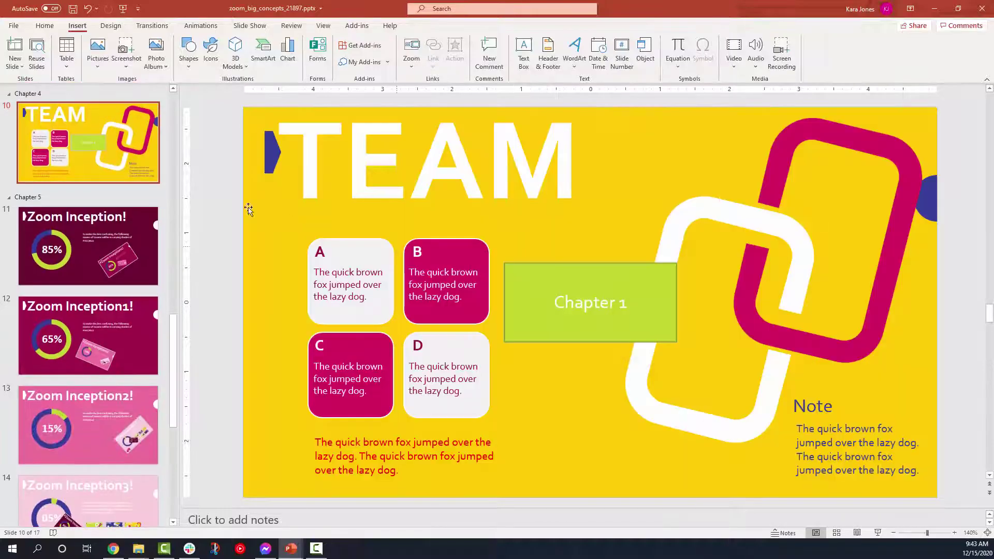
scroll(78, 233, "up", 10)
scroll(74, 192, "up", 2)
left_click(76, 166)
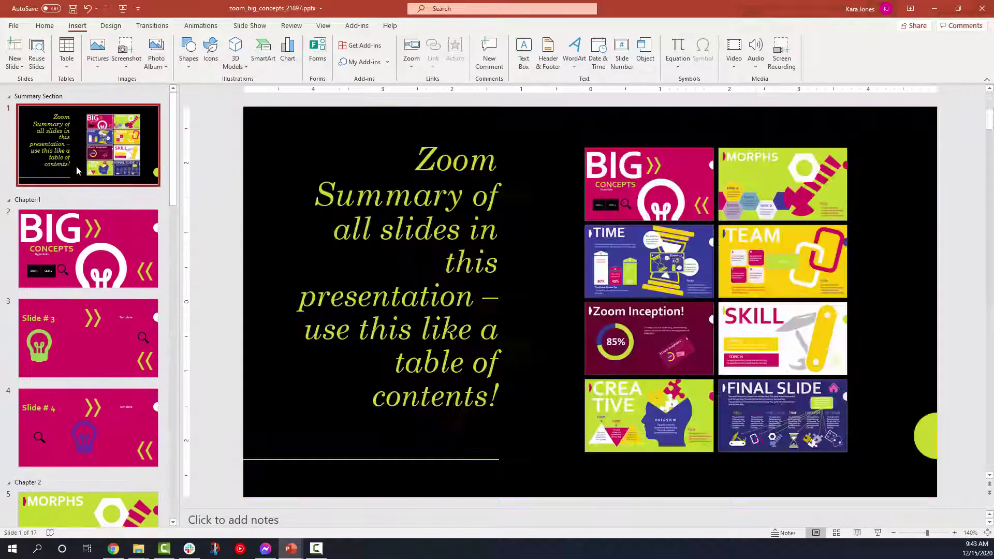